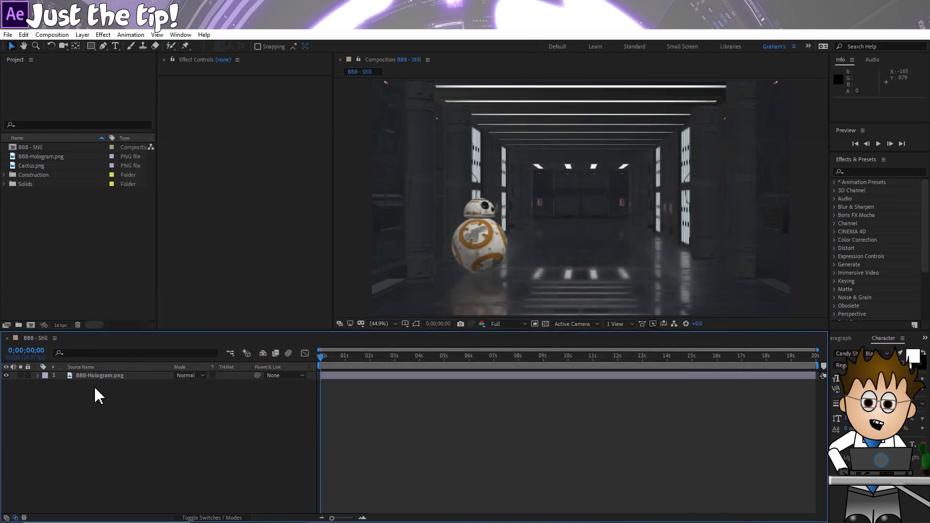
Add a new null object to the BB8 - Still composition.
{"action": "double_click", "coordinate": [89, 376]}
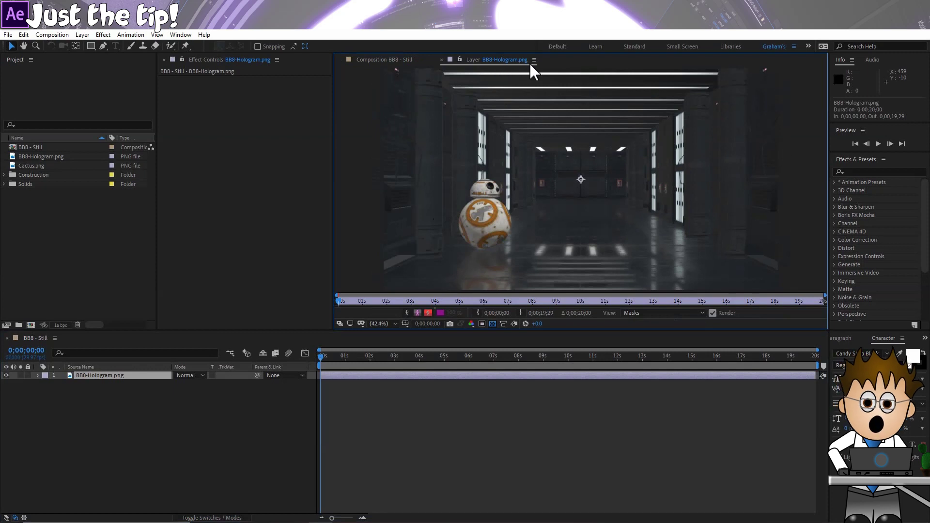
{"action": "left_click", "coordinate": [442, 60]}
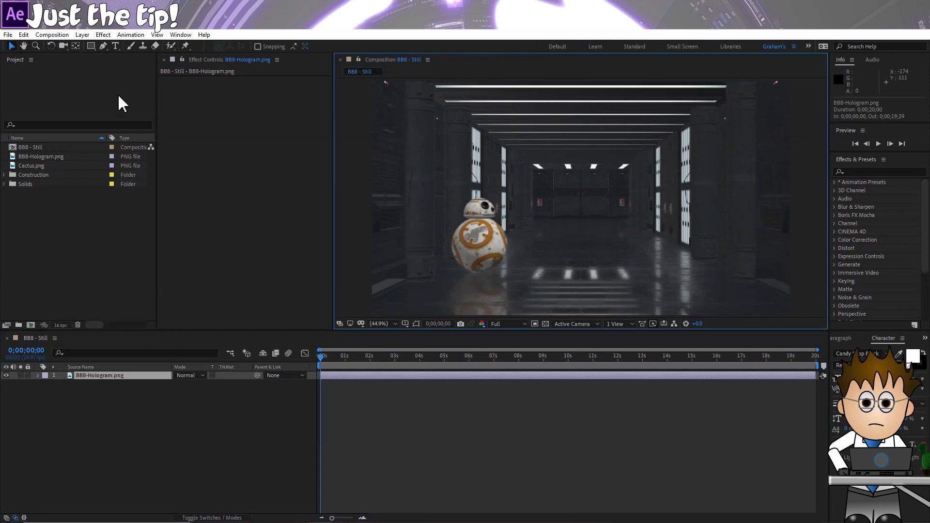
{"action": "left_click", "coordinate": [83, 34]}
{"action": "mouse_move", "coordinate": [97, 46]}
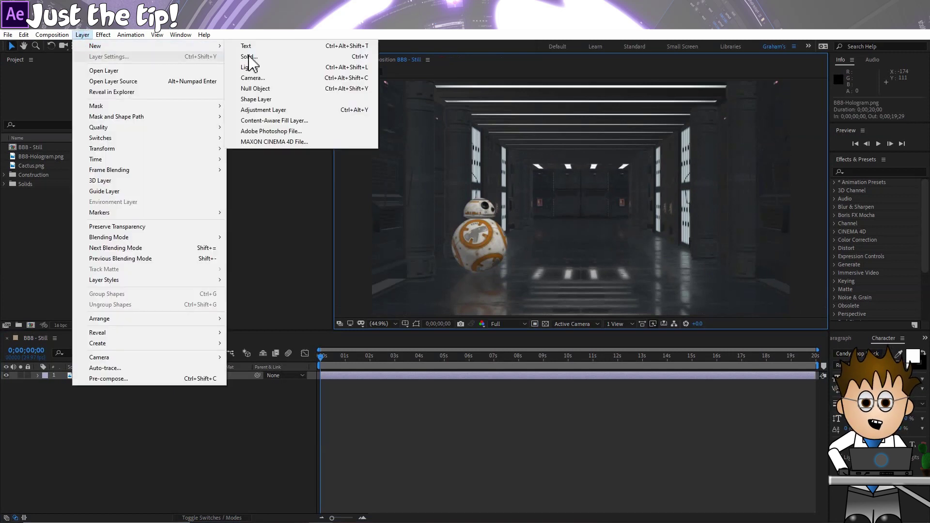
{"action": "left_click", "coordinate": [276, 88]}
{"action": "key", "text": "Return"}
Rename the new null layer Emitter and return to the composition view.
{"action": "left_click", "coordinate": [83, 369]}
{"action": "left_click", "coordinate": [84, 373]}
{"action": "key", "text": "Return"}
{"action": "type", "text": "Emitter"}
{"action": "key", "text": "Return"}
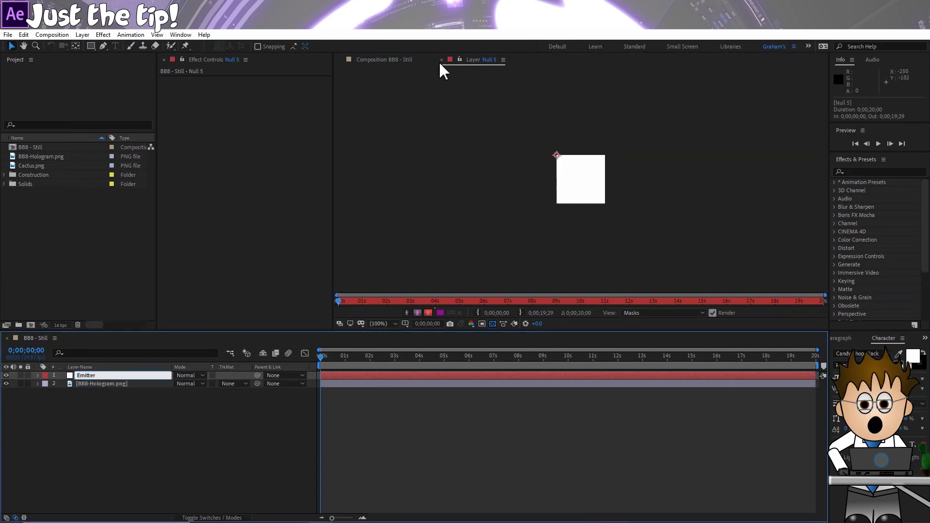
{"action": "left_click", "coordinate": [442, 59]}
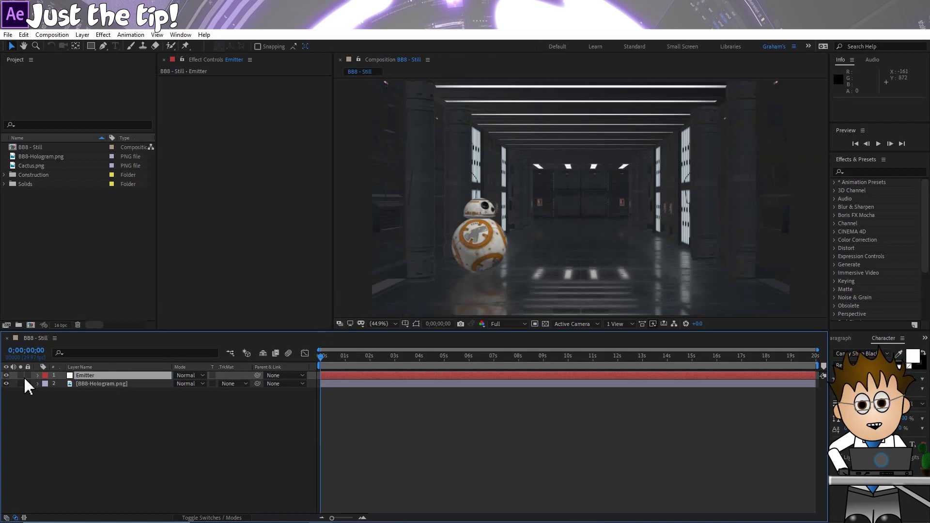
Make layer outlines visible and move the Emitter null onto the projector lens on BB-8's head, at about 558, 590.
{"action": "left_click", "coordinate": [419, 326]}
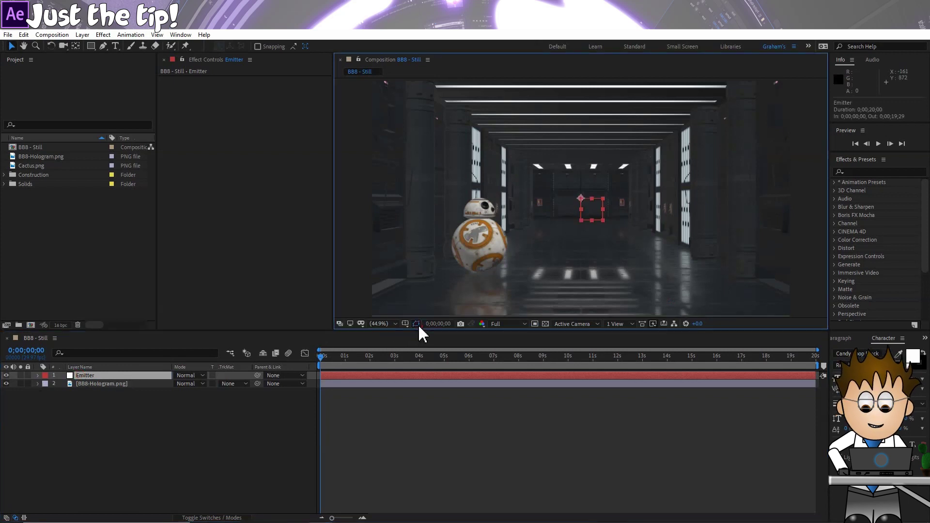
{"action": "left_click_drag", "start_coordinate": [592, 218], "coordinate": [501, 221]}
{"action": "scroll", "coordinate": [499, 222], "scroll_direction": "up", "scroll_amount": 2}
{"action": "left_click_drag", "start_coordinate": [397, 243], "coordinate": [407, 250]}
Reveal the Emitter layer's Position property and fit the whole composition in the viewer.
{"action": "left_click", "coordinate": [79, 373]}
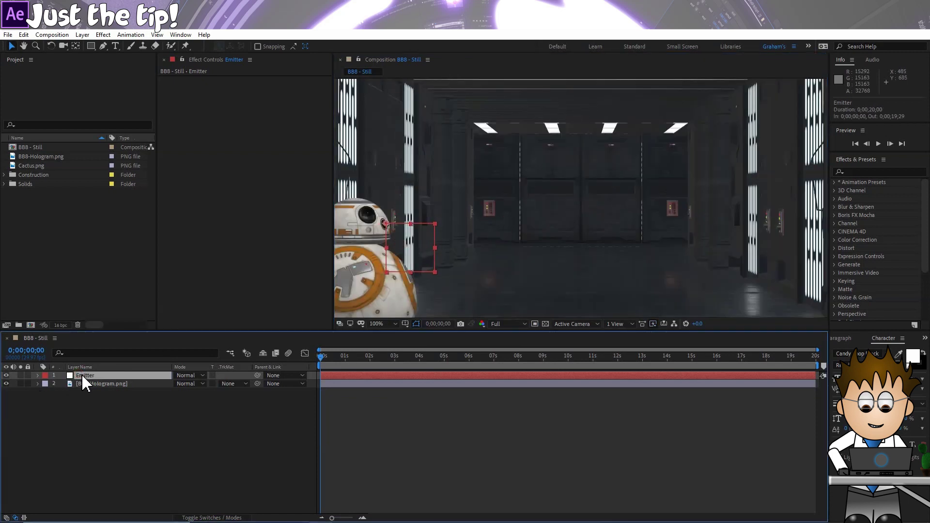
{"action": "key", "text": "p"}
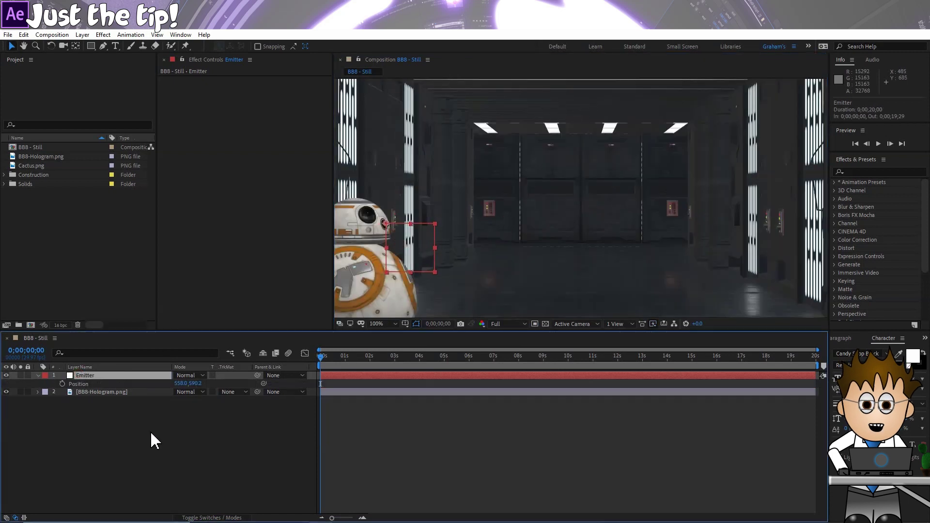
{"action": "left_click", "coordinate": [387, 324]}
{"action": "left_click", "coordinate": [390, 345]}
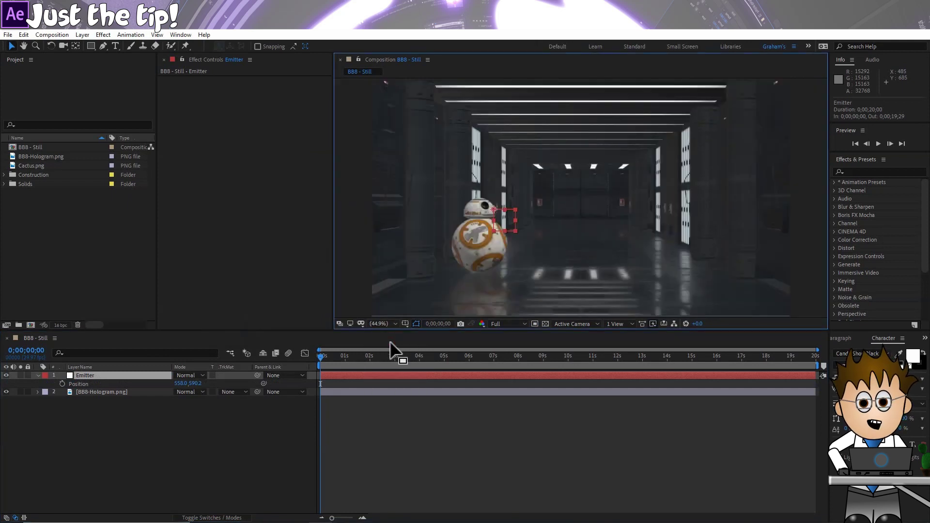
{"action": "left_click", "coordinate": [390, 344]}
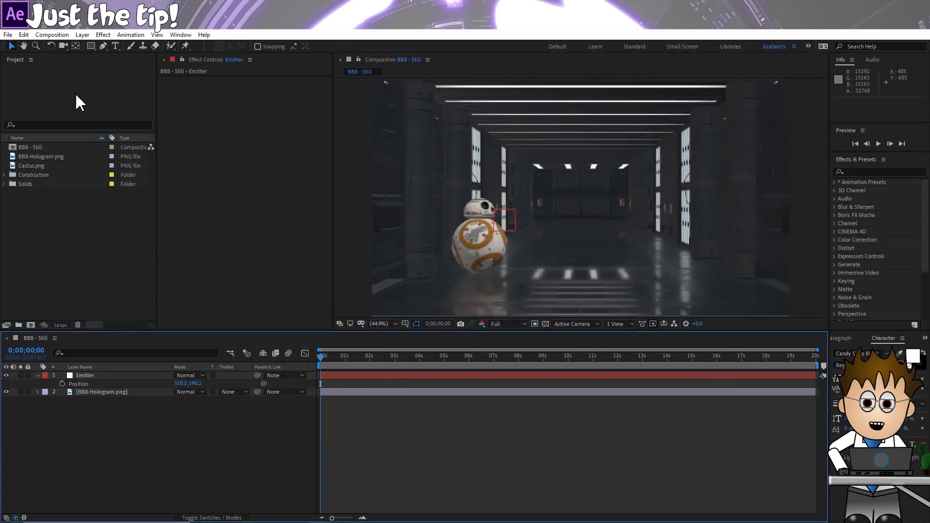
Create a new composition named hologram.
{"action": "left_click", "coordinate": [60, 36]}
{"action": "left_click", "coordinate": [60, 46]}
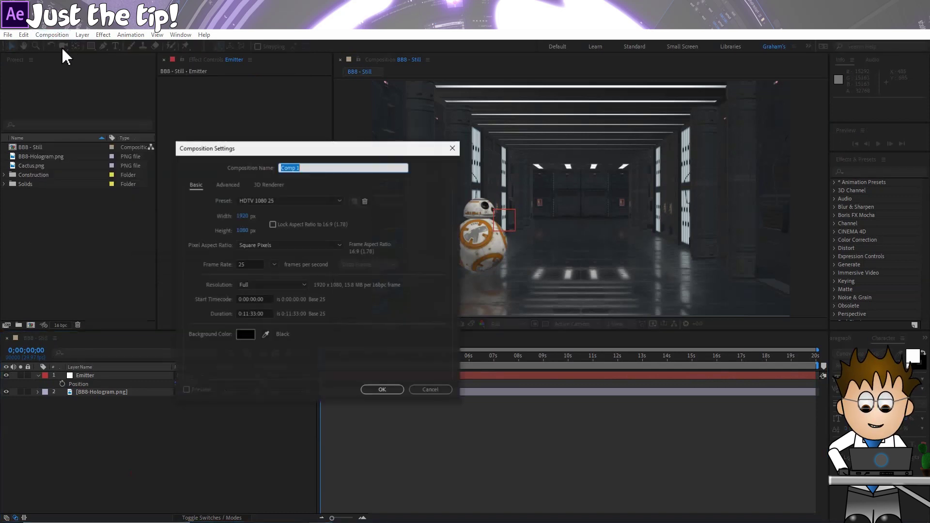
{"action": "type", "text": "hologram"}
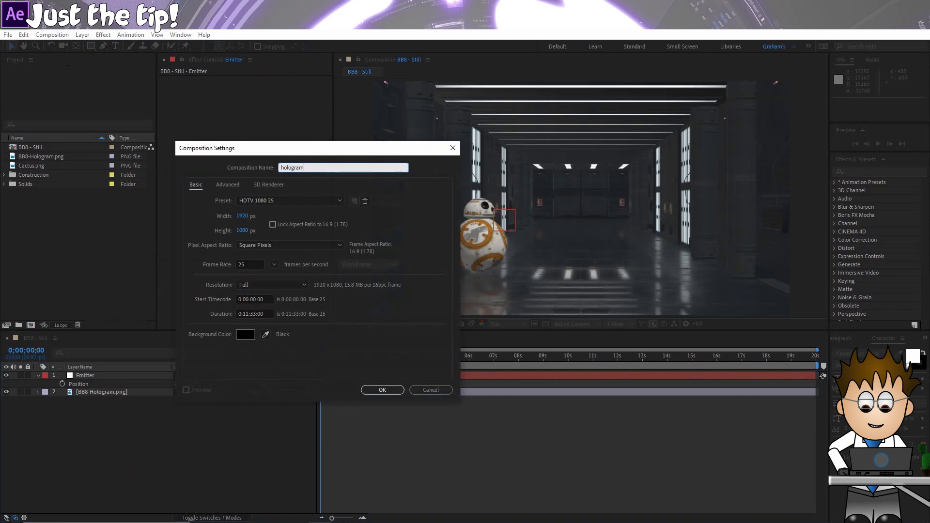
{"action": "key", "text": "Return"}
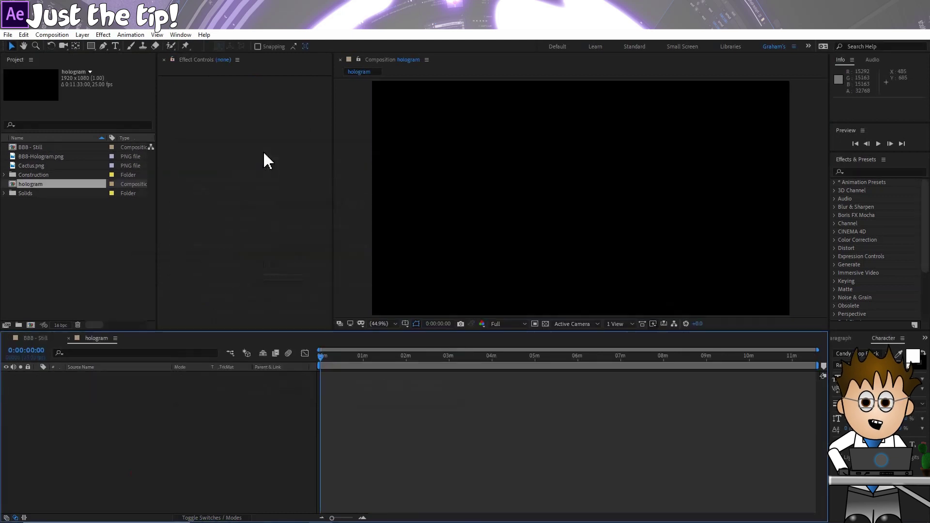
Add Cactus.png to the hologram composition and scale it to 143%.
{"action": "left_click_drag", "start_coordinate": [48, 166], "coordinate": [117, 391]}
{"action": "key", "text": "s"}
{"action": "left_click_drag", "start_coordinate": [212, 381], "coordinate": [340, 353]}
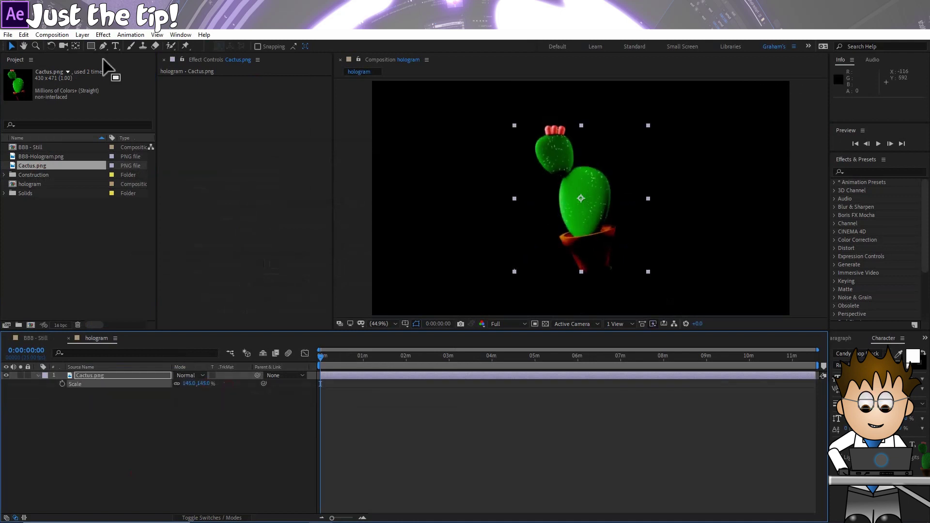
Add an adjustment layer above the cactus in the hologram composition.
{"action": "left_click", "coordinate": [83, 35]}
{"action": "mouse_move", "coordinate": [85, 46]}
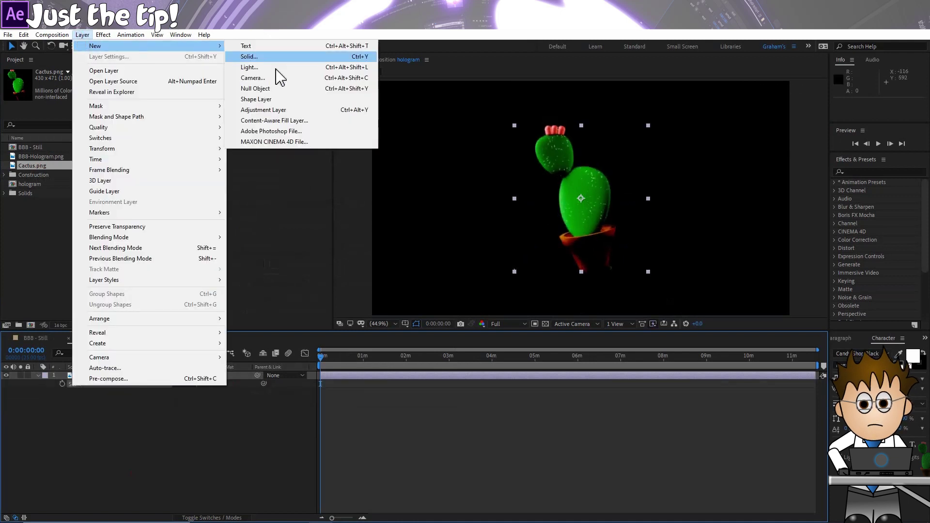
{"action": "left_click", "coordinate": [289, 109]}
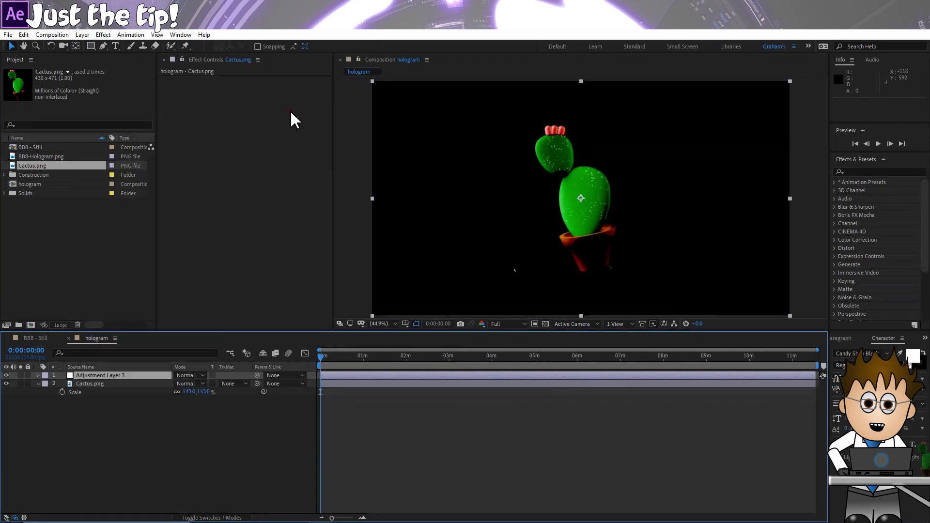
Apply the Bad TV 2 - old animation preset to the adjustment layer and collapse all its effects.
{"action": "left_click", "coordinate": [858, 170]}
{"action": "type", "text": "tv"}
{"action": "left_click_drag", "start_coordinate": [904, 216], "coordinate": [397, 380]}
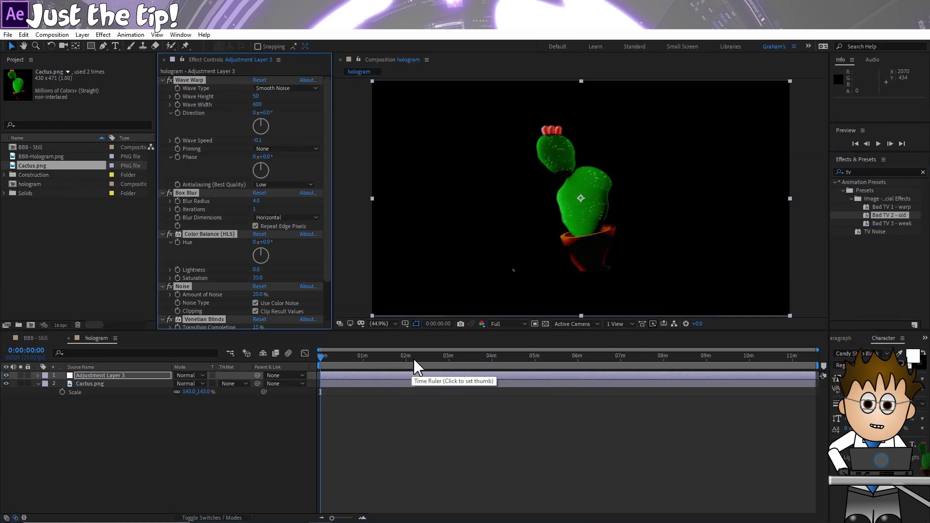
{"action": "left_click", "coordinate": [164, 81], "text": "ctrl"}
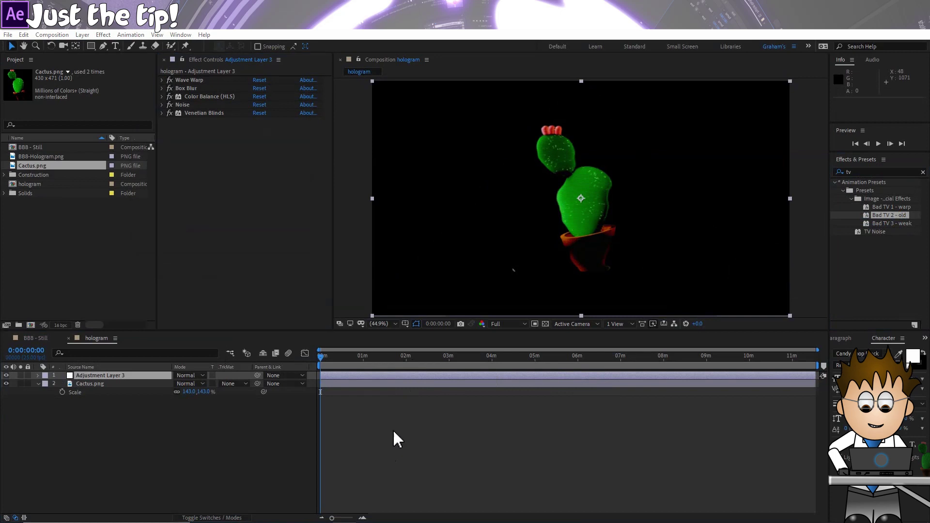
Add a Hue/Saturation effect after Venetian Blinds on the adjustment layer.
{"action": "left_click", "coordinate": [864, 173]}
{"action": "type", "text": "hue"}
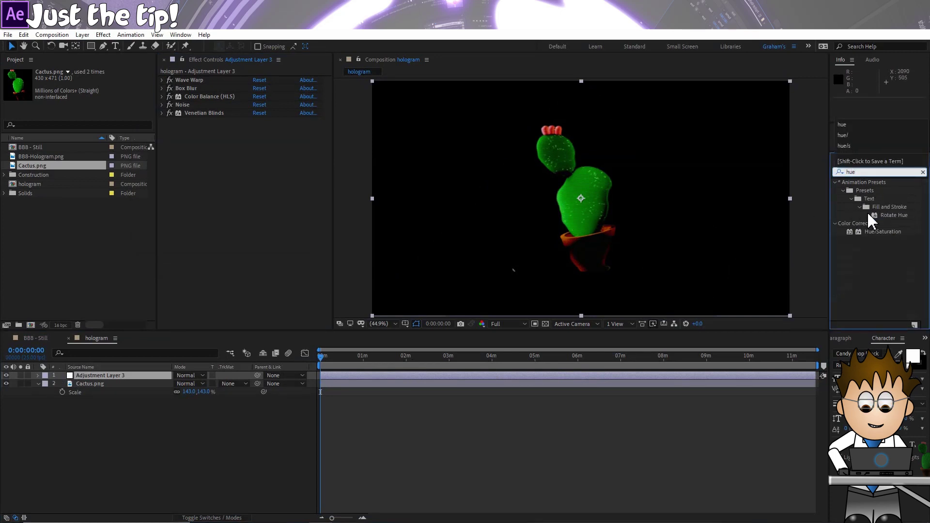
{"action": "left_click_drag", "start_coordinate": [878, 232], "coordinate": [245, 203]}
{"action": "left_click", "coordinate": [102, 35]}
{"action": "mouse_move", "coordinate": [146, 148]}
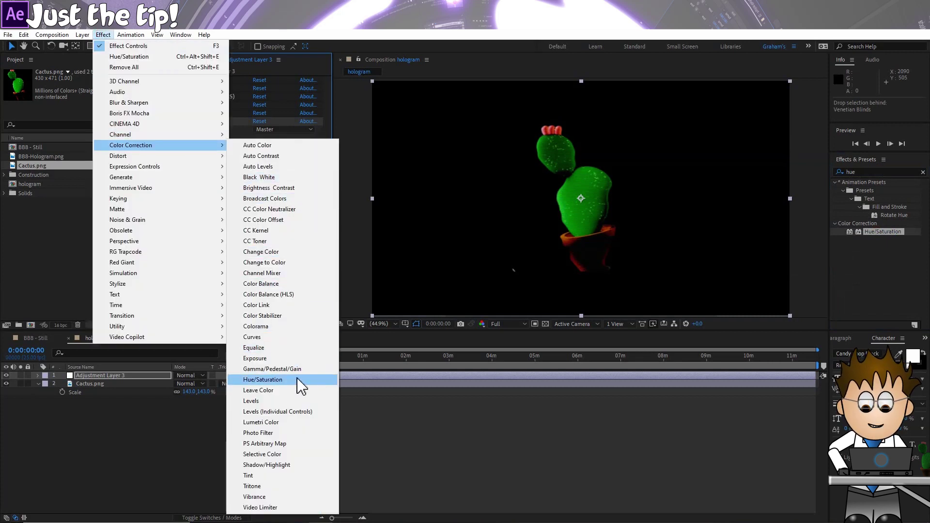
{"action": "left_click", "coordinate": [295, 74]}
Enable Colorize in Hue/Saturation, with a Colorize Hue of 193° and a Colorize Saturation of 100.
{"action": "left_click", "coordinate": [255, 237]}
{"action": "left_click_drag", "start_coordinate": [267, 252], "coordinate": [263, 277]}
{"action": "left_click", "coordinate": [171, 247]}
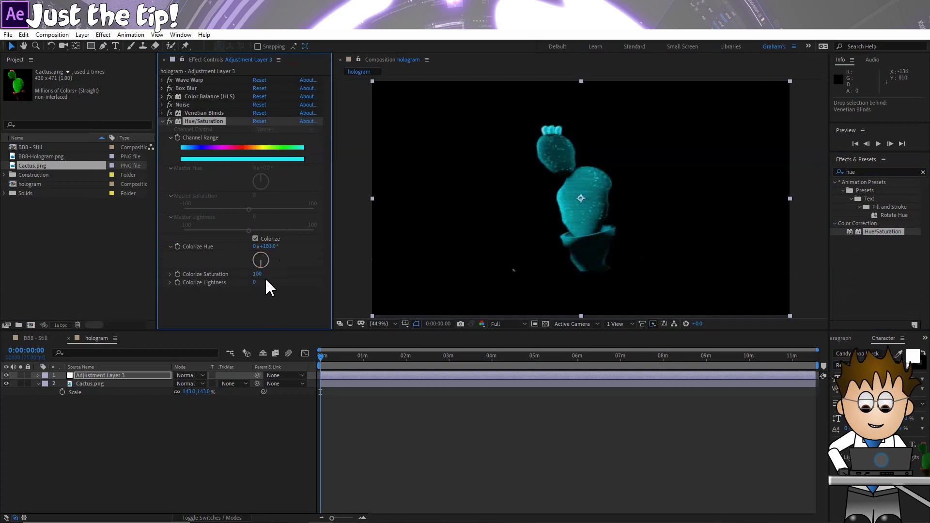
Place the hologram composition above the Emitter in BB8 - Still and set its blending mode to Screen.
{"action": "left_click", "coordinate": [33, 338]}
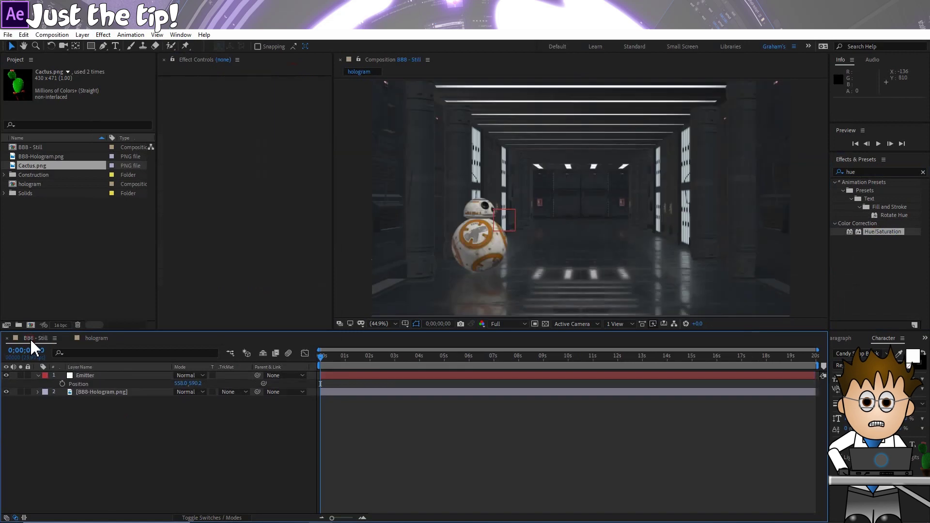
{"action": "left_click_drag", "start_coordinate": [31, 184], "coordinate": [100, 377]}
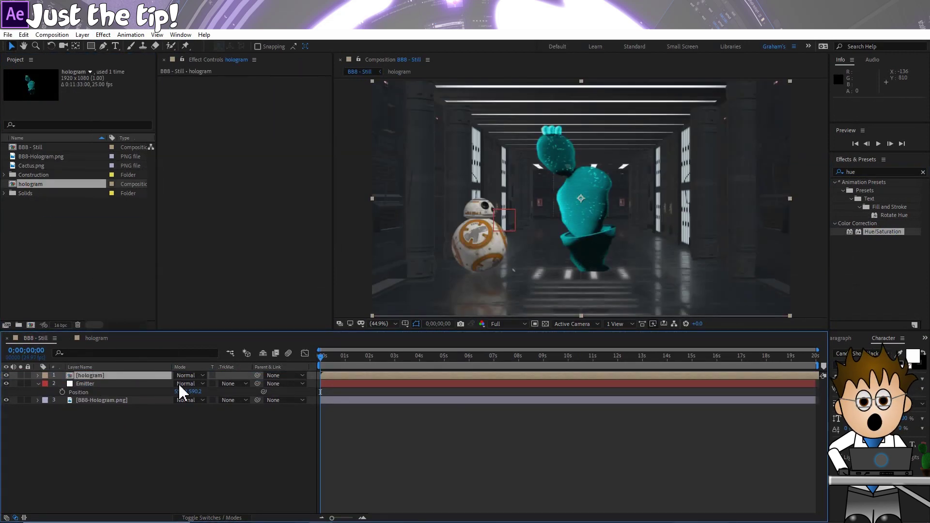
{"action": "left_click", "coordinate": [190, 377]}
{"action": "left_click", "coordinate": [222, 222]}
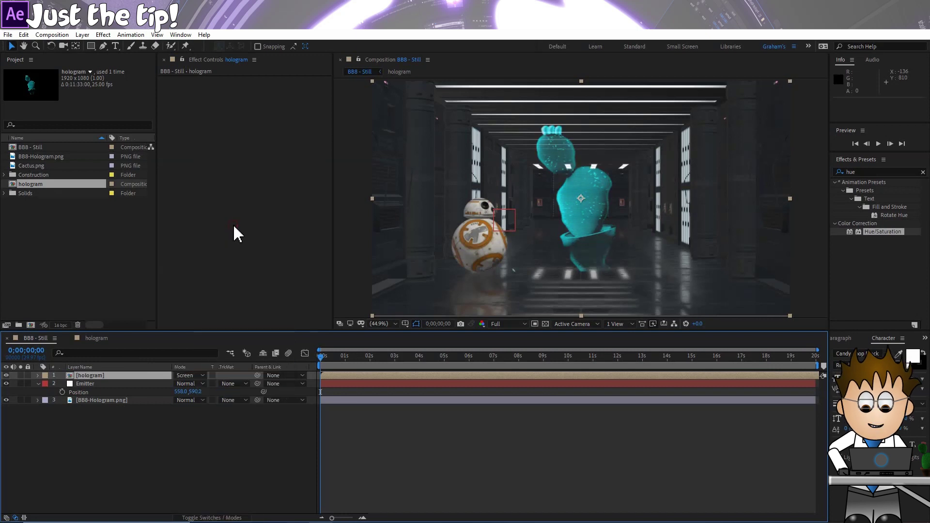
Duplicate the hologram layer and set the lower copy's blending mode to Add.
{"action": "left_click", "coordinate": [23, 35]}
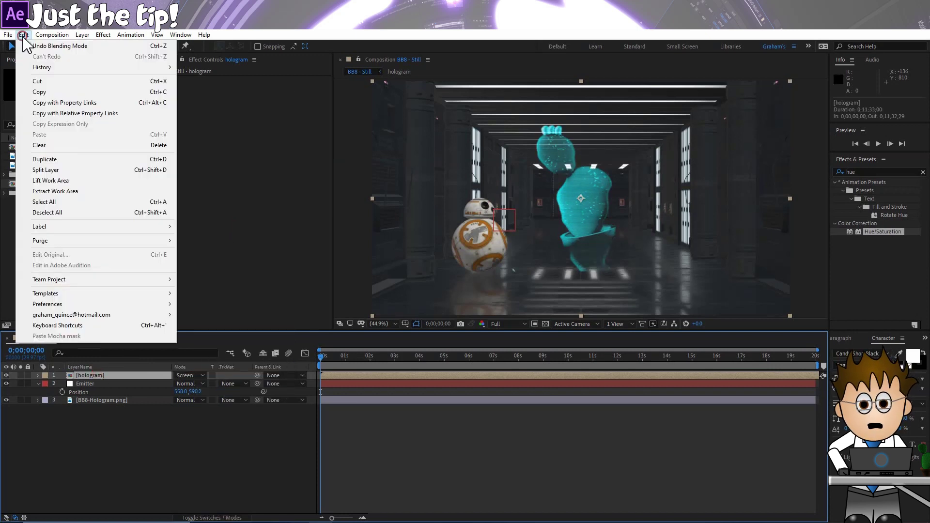
{"action": "left_click", "coordinate": [93, 166]}
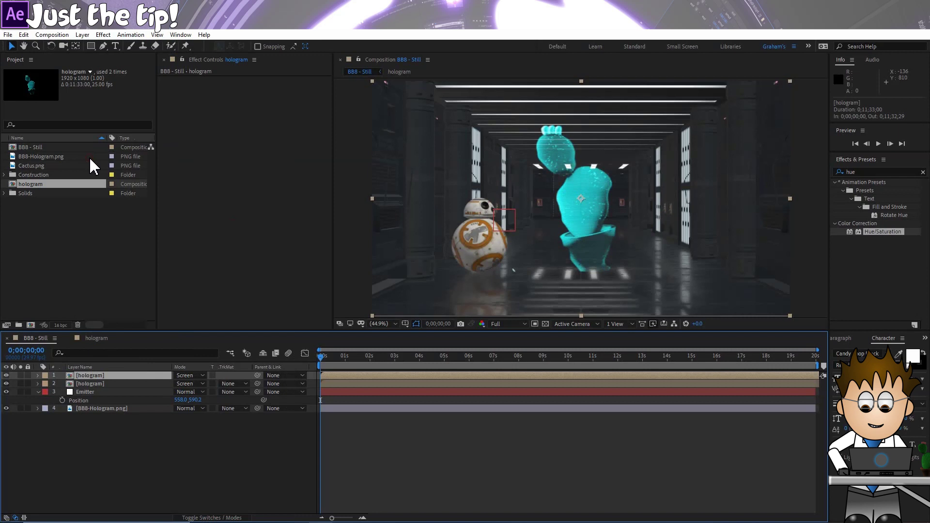
{"action": "left_click", "coordinate": [195, 385]}
{"action": "left_click", "coordinate": [248, 206]}
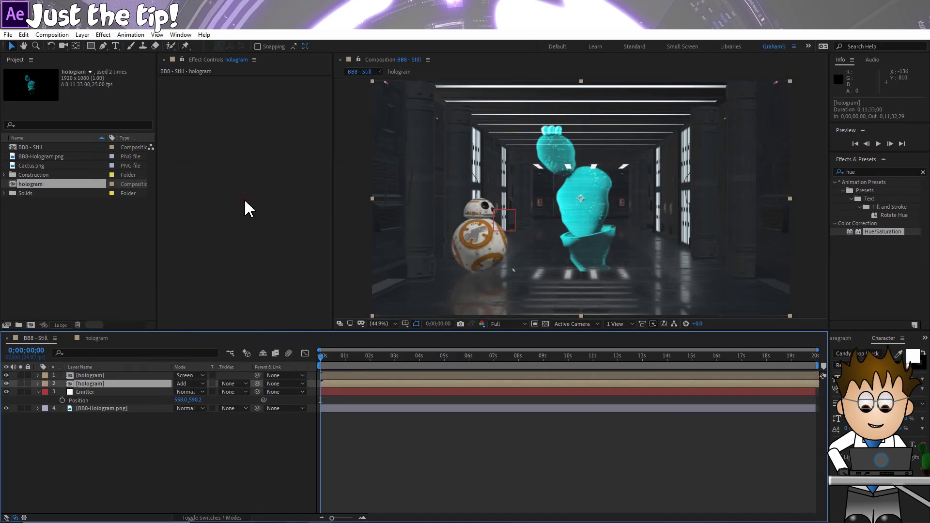
Reveal Position on both hologram layers and link the lower layer's Position to the upper layer's Position.
{"action": "key", "text": "p"}
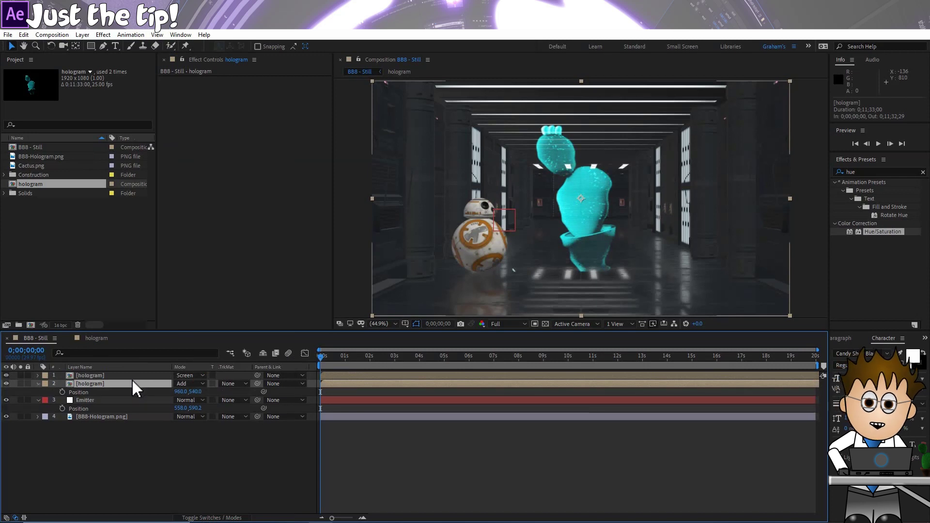
{"action": "left_click", "coordinate": [129, 376]}
{"action": "key", "text": "p"}
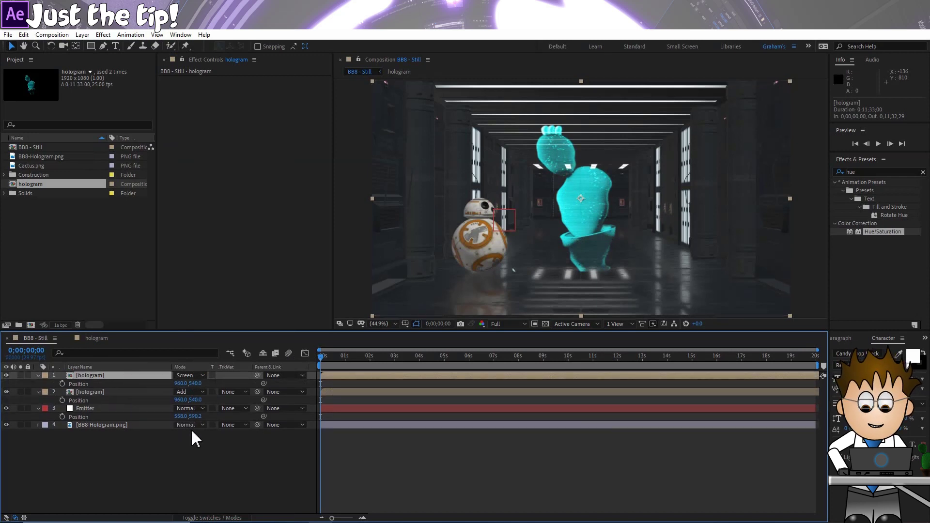
{"action": "left_click_drag", "start_coordinate": [264, 400], "coordinate": [97, 384]}
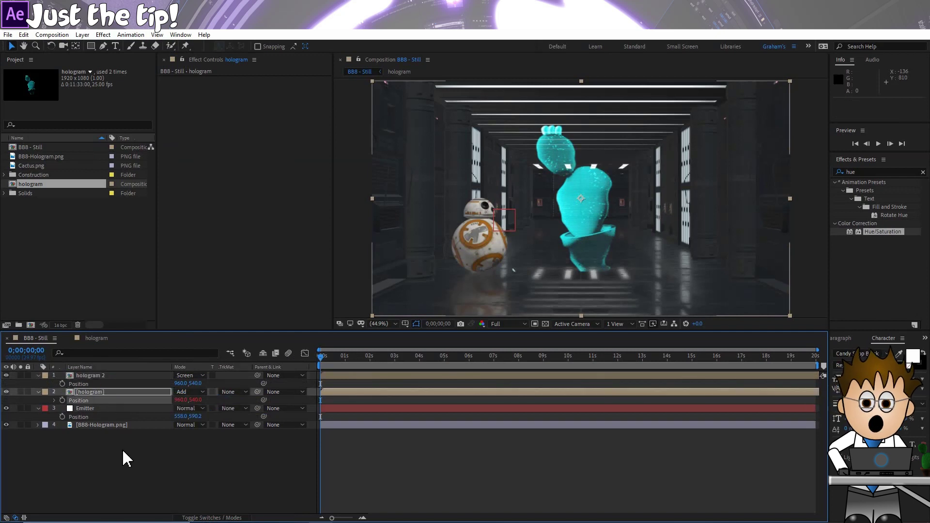
{"action": "left_click_drag", "start_coordinate": [211, 383], "coordinate": [260, 387]}
{"action": "key", "text": "ctrl+z"}
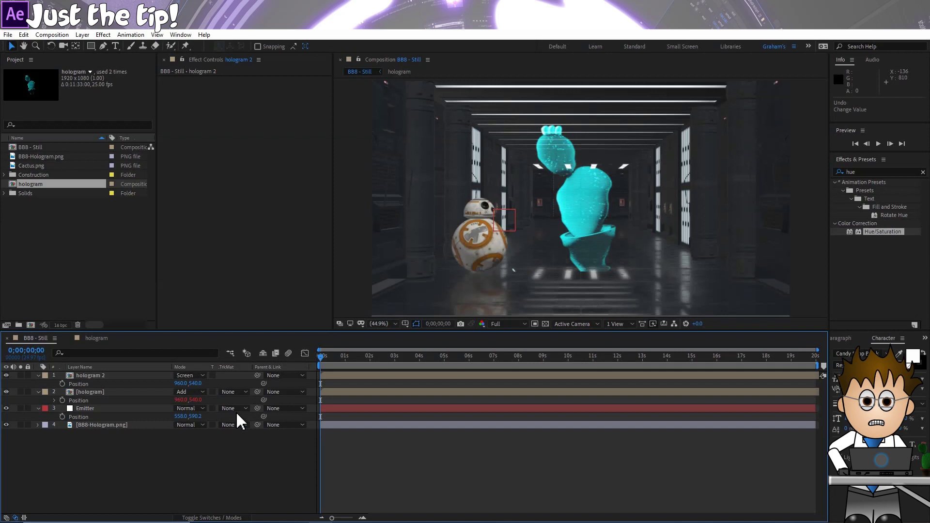
Apply the CC Radial Blur effect to the lower hologram layer.
{"action": "left_click", "coordinate": [123, 392]}
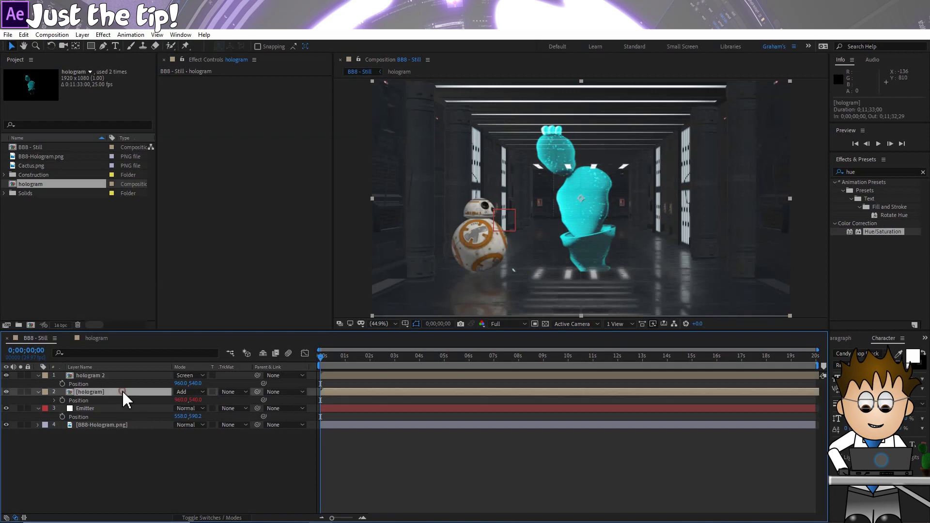
{"action": "left_click", "coordinate": [98, 35]}
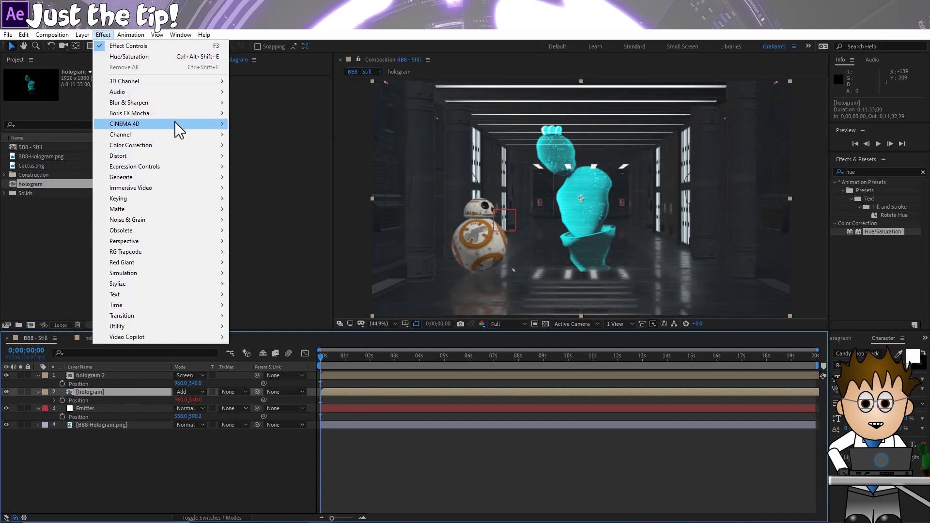
{"action": "mouse_move", "coordinate": [184, 104]}
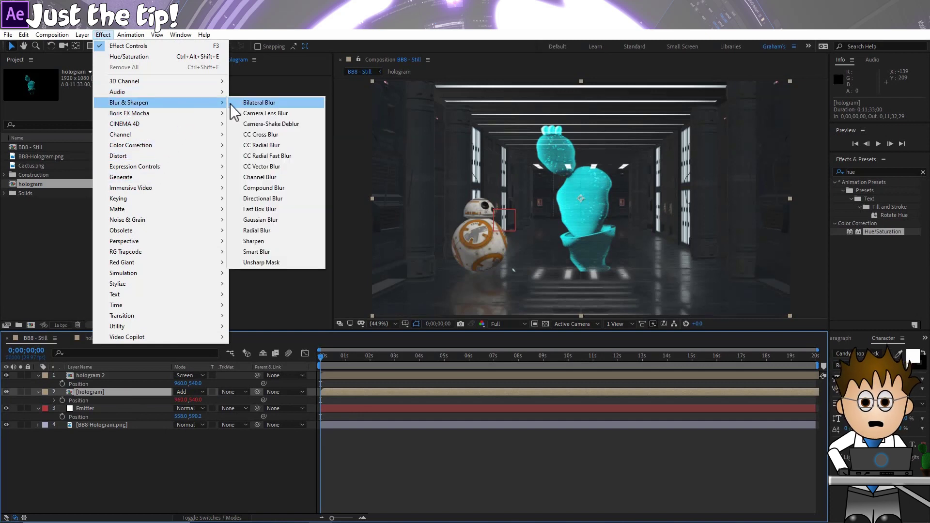
{"action": "left_click", "coordinate": [296, 153]}
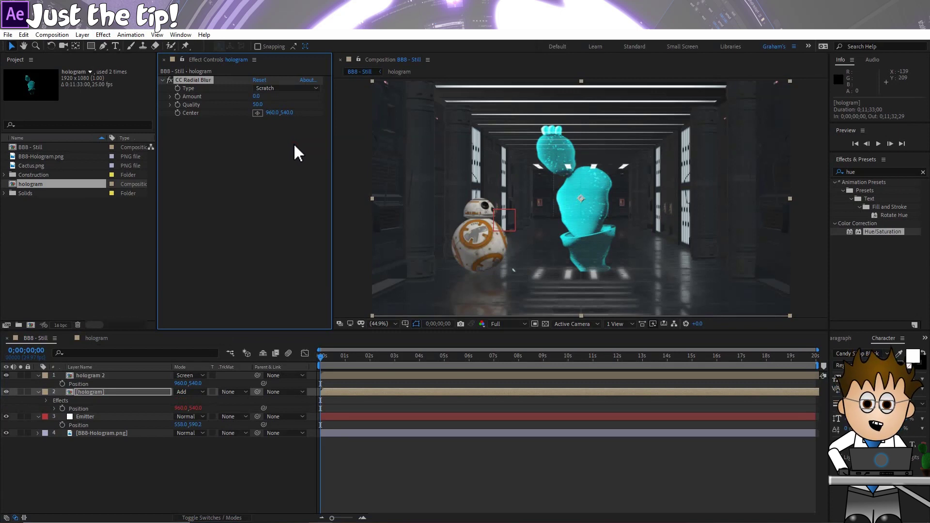
Add a Center expression to the lower hologram's CC Radial Blur that converts the Emitter's position with toWorld, offset by the layer's own position.
{"action": "left_click", "coordinate": [177, 113], "text": "alt"}
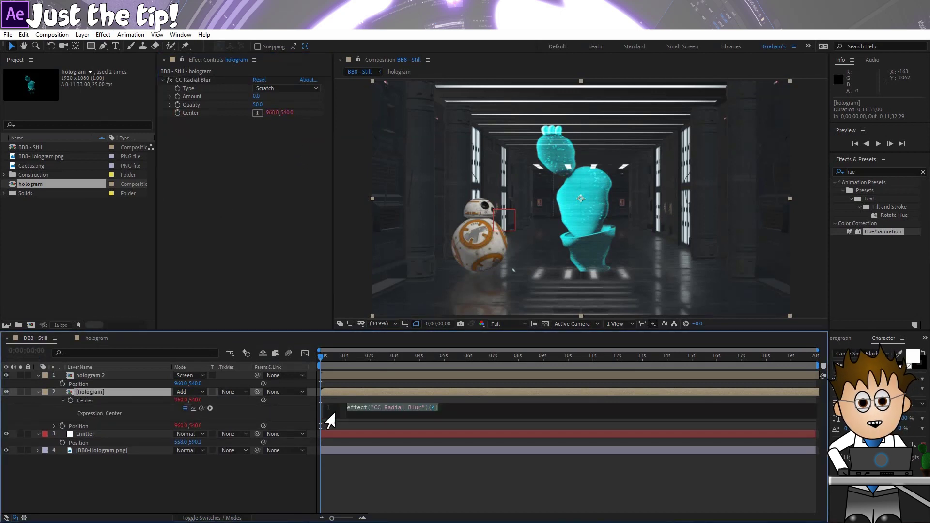
{"action": "type", "text": "L = thisComp.layer(\"Emitter\"); L.toWorld([thisComp.width/2-transform.position[0],thisComp.height/2-transform.position[1],0]);"}
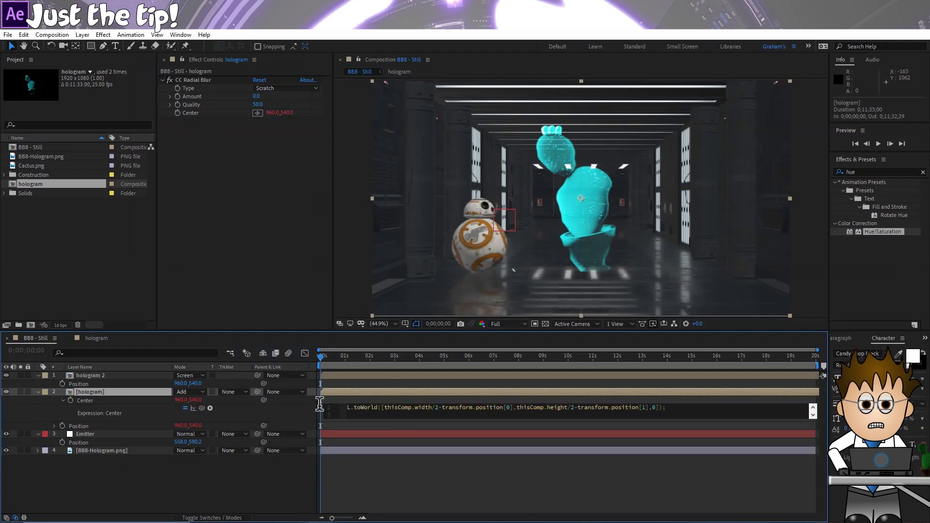
{"action": "left_click", "coordinate": [293, 419]}
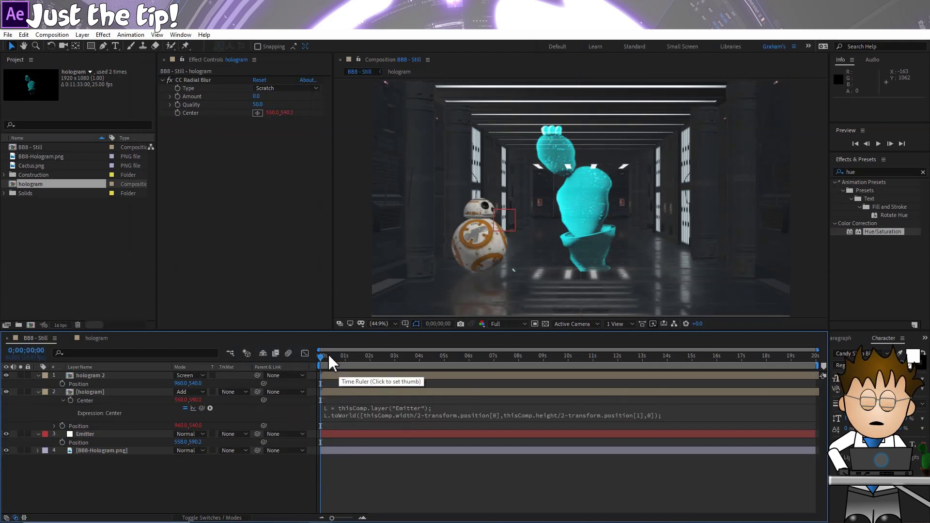
{"action": "left_click", "coordinate": [106, 434]}
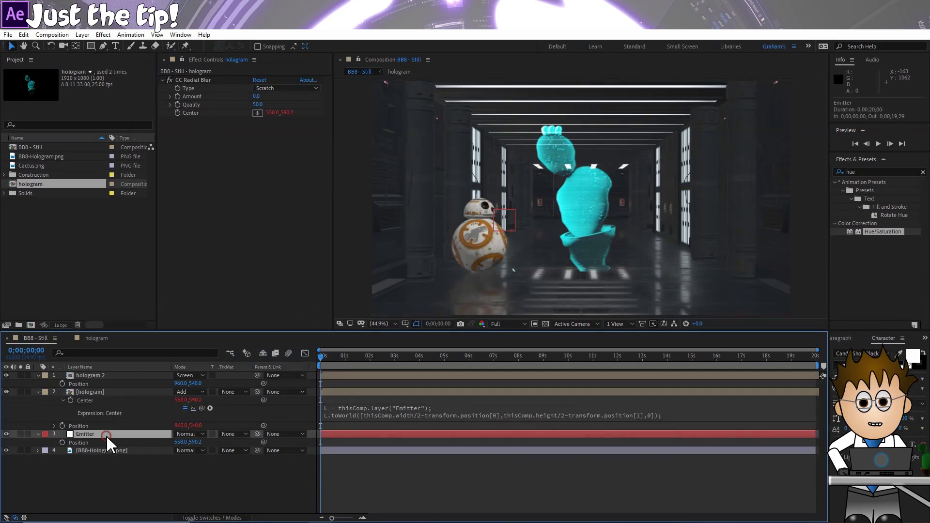
Set the lower hologram's CC Radial Blur Type to Centered Zoom and its Amount to -250.
{"action": "left_click", "coordinate": [103, 391]}
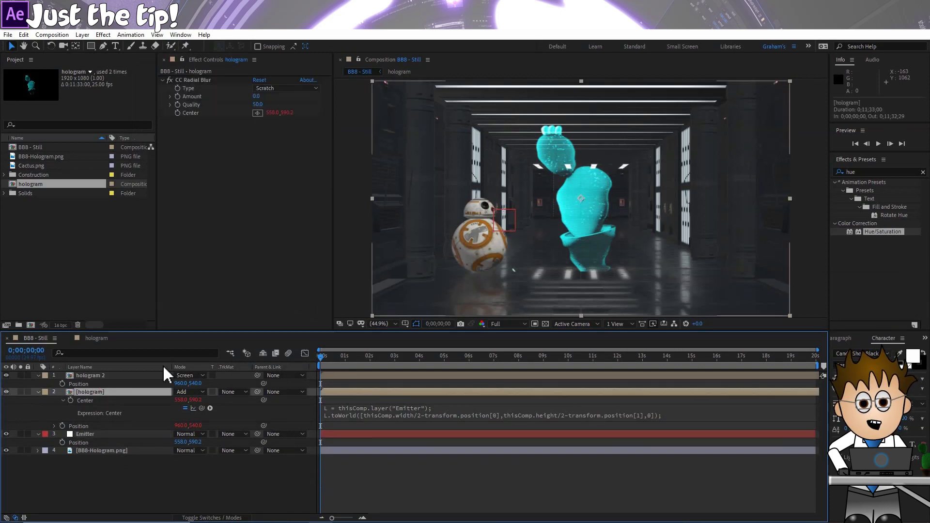
{"action": "left_click", "coordinate": [310, 89]}
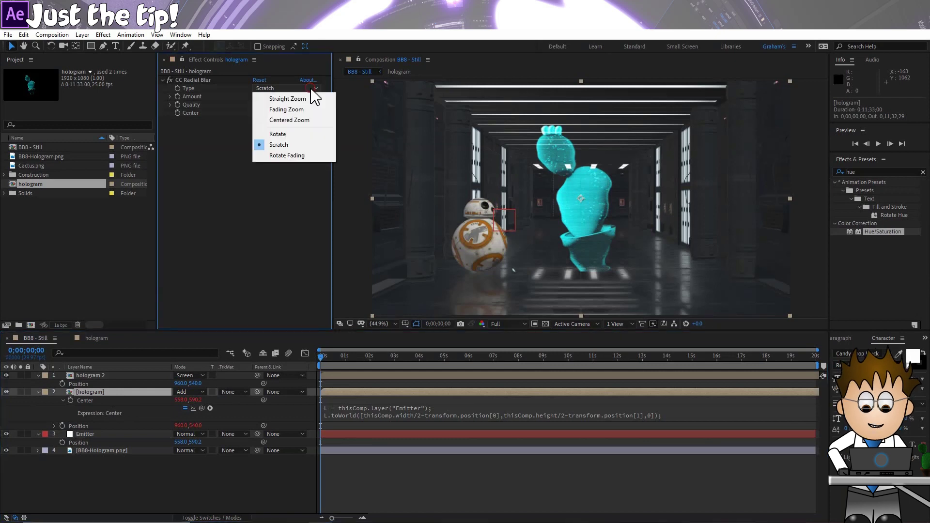
{"action": "left_click", "coordinate": [308, 119]}
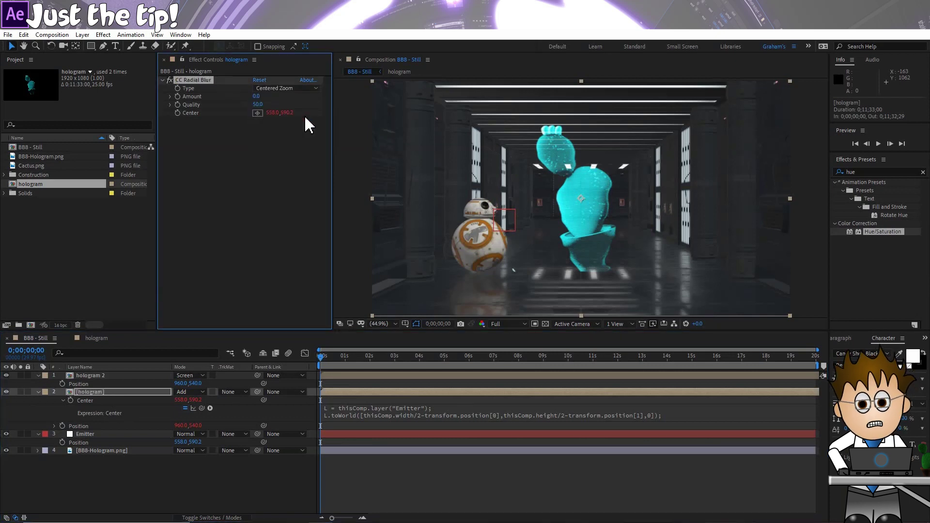
{"action": "left_click", "coordinate": [231, 106]}
{"action": "left_click", "coordinate": [169, 97]}
{"action": "left_click_drag", "start_coordinate": [249, 109], "coordinate": [110, 97]}
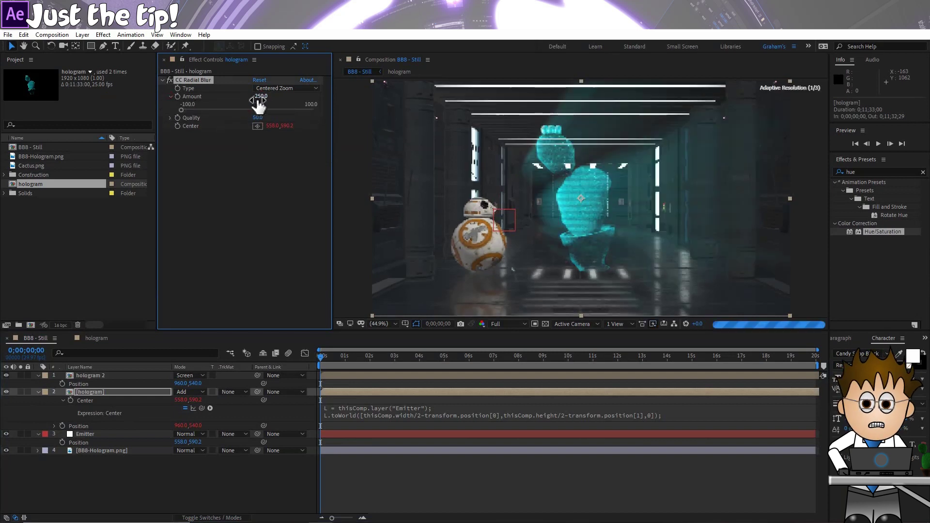
{"action": "left_click", "coordinate": [247, 160]}
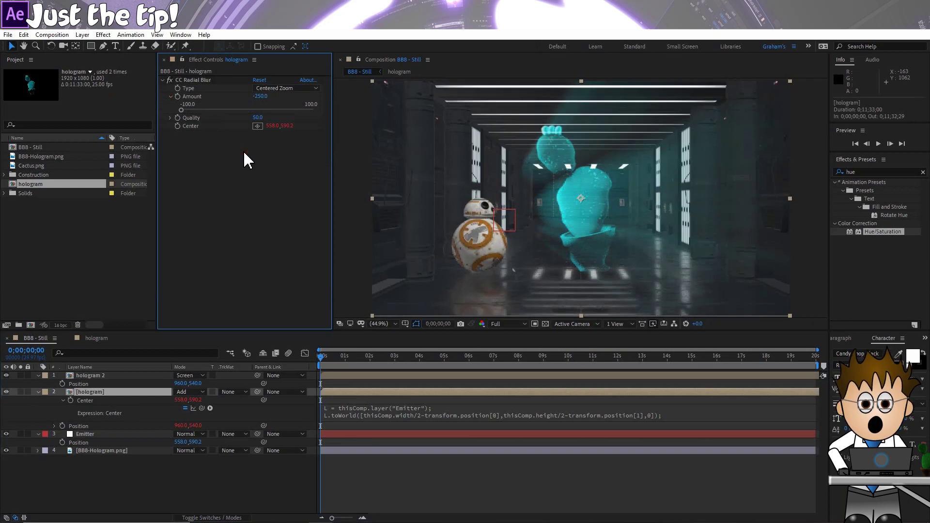
Duplicate the CC Radial Blur effect on the lower hologram and set the copy's Type to Fading Zoom.
{"action": "left_click", "coordinate": [208, 81]}
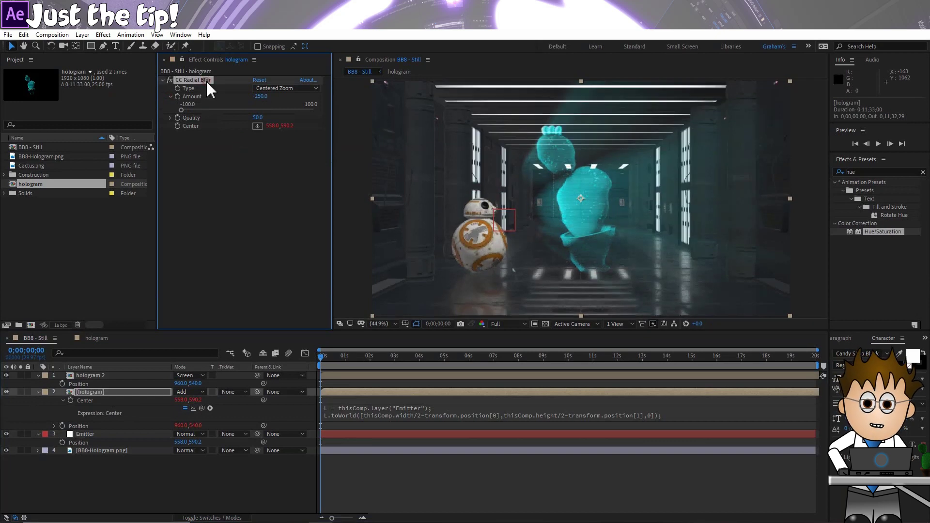
{"action": "key", "text": "ctrl+d"}
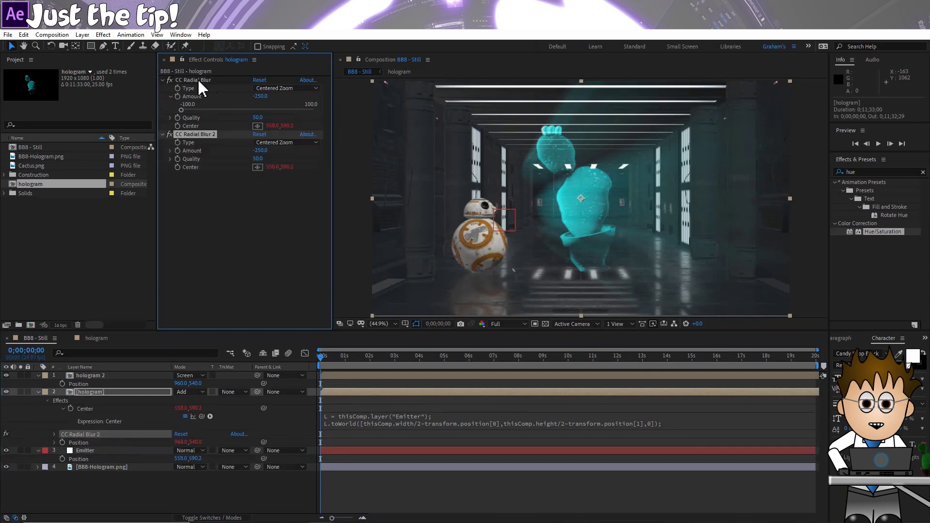
{"action": "left_click", "coordinate": [290, 143]}
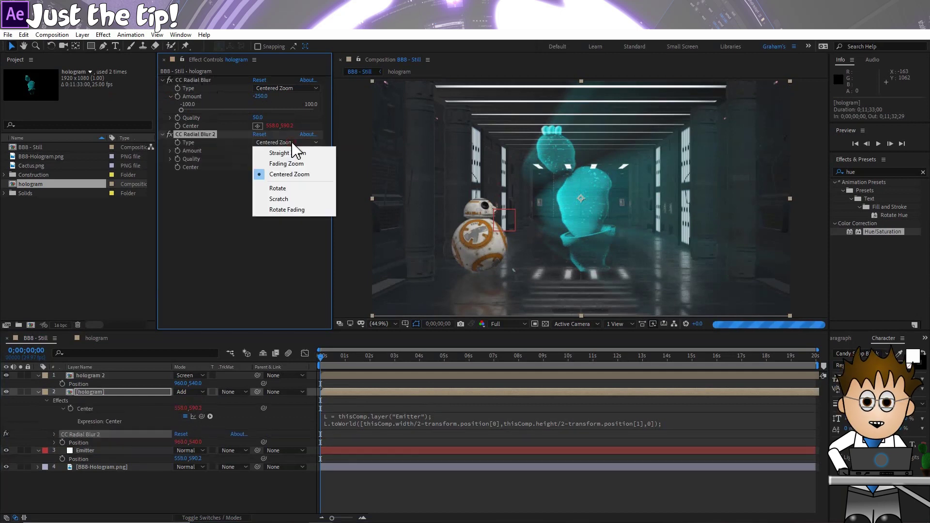
{"action": "left_click", "coordinate": [298, 164]}
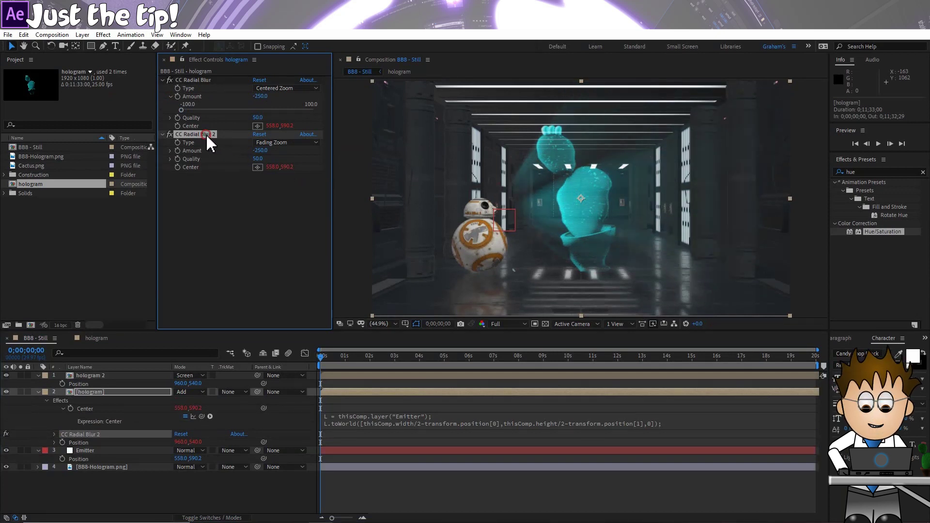
Duplicate the Fading Zoom radial blur three more times on the lower hologram layer.
{"action": "key", "text": "ctrl+d"}
{"action": "key", "text": "ctrl+d"}
{"action": "key", "text": "ctrl+d"}
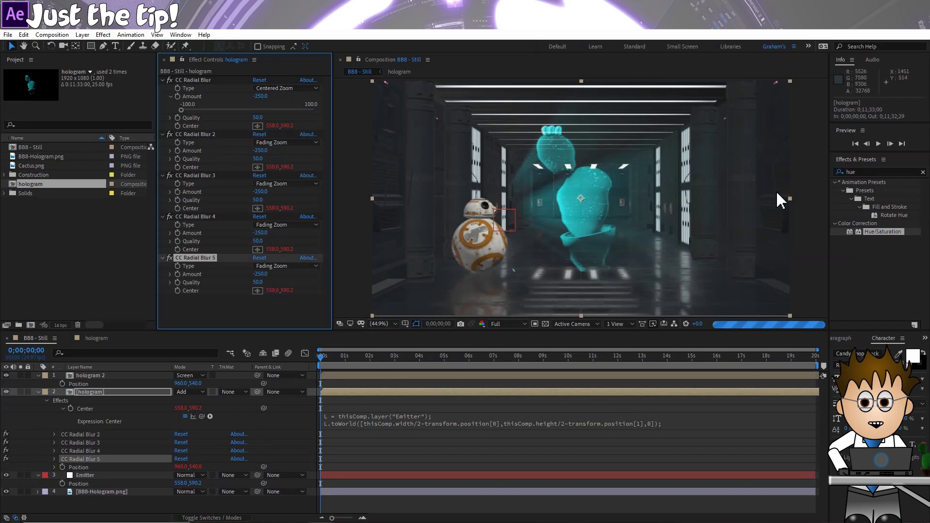
Apply the Stylize Glow effect after the radial blurs on the lower hologram and collapse the settings of all its effects.
{"action": "left_click", "coordinate": [102, 36]}
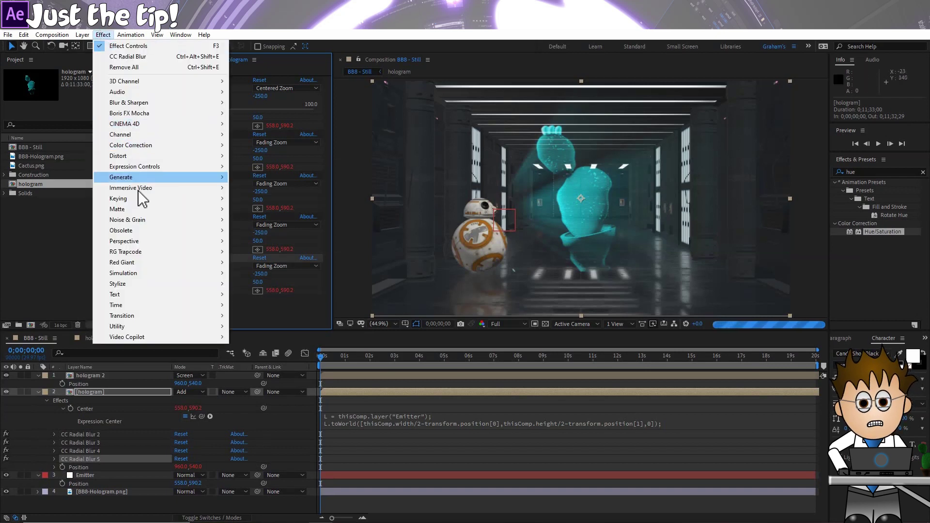
{"action": "mouse_move", "coordinate": [161, 286]}
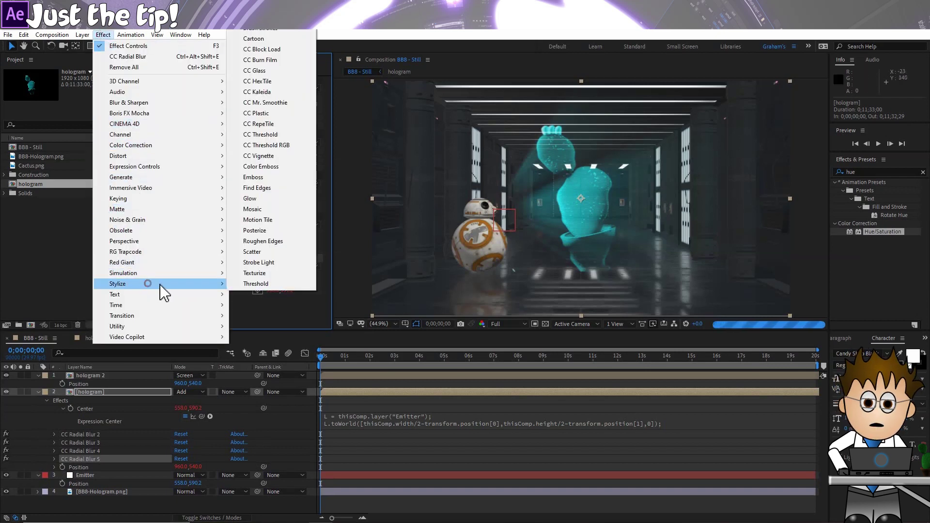
{"action": "left_click", "coordinate": [259, 197]}
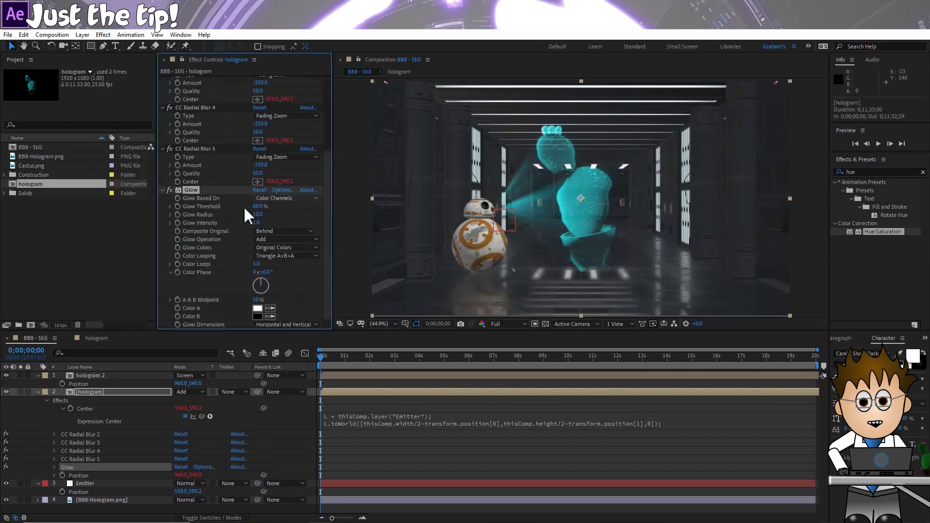
{"action": "left_click", "coordinate": [162, 92]}
{"action": "left_click", "coordinate": [162, 99]}
{"action": "left_click", "coordinate": [162, 105]}
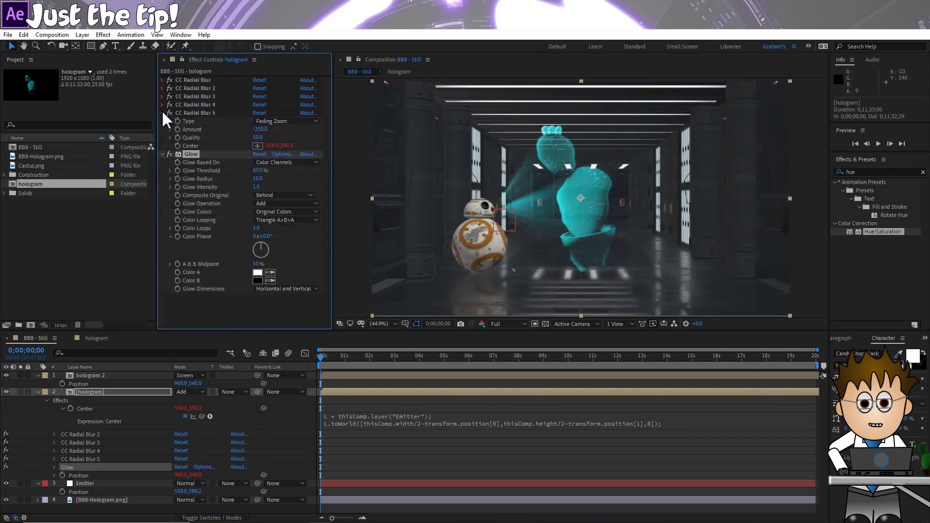
{"action": "left_click", "coordinate": [162, 112]}
{"action": "left_click", "coordinate": [163, 121]}
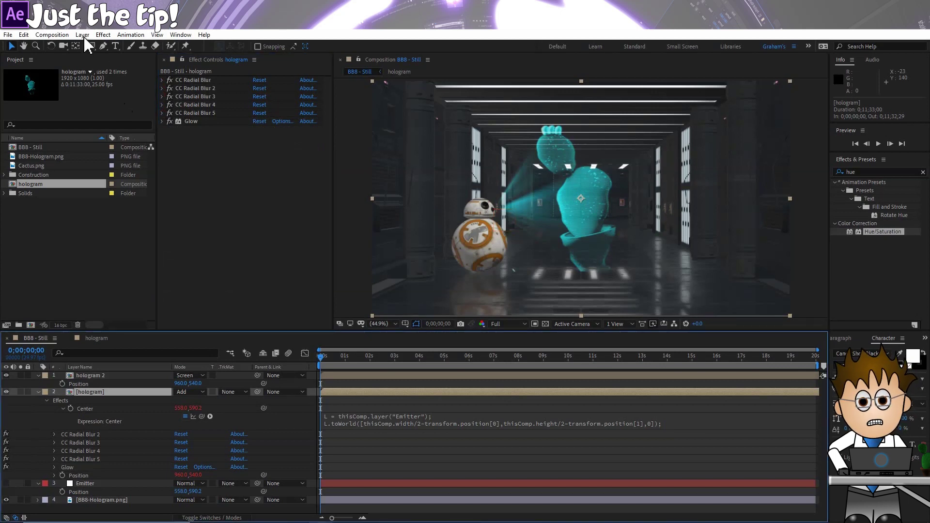
Create a comp-sized black solid directly above the lower hologram layer.
{"action": "left_click", "coordinate": [83, 35]}
{"action": "mouse_move", "coordinate": [78, 45]}
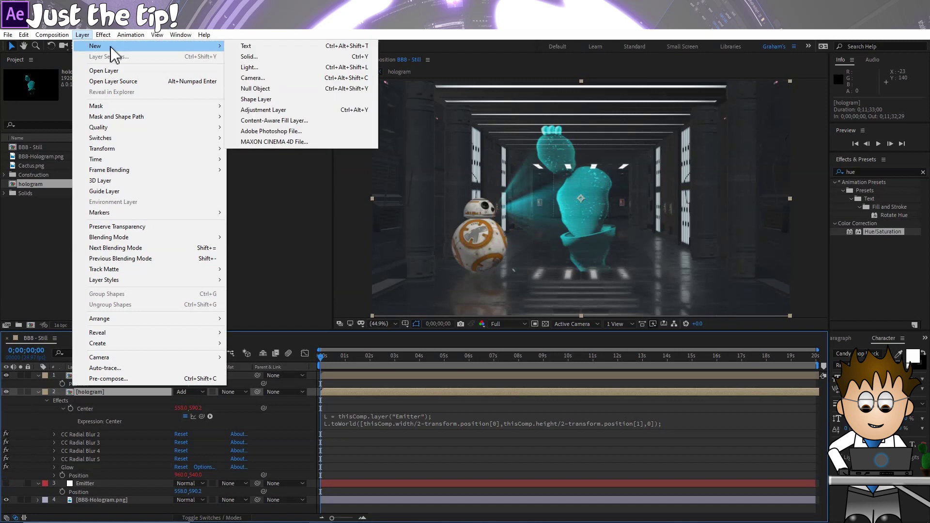
{"action": "left_click", "coordinate": [301, 61]}
{"action": "left_click", "coordinate": [281, 270]}
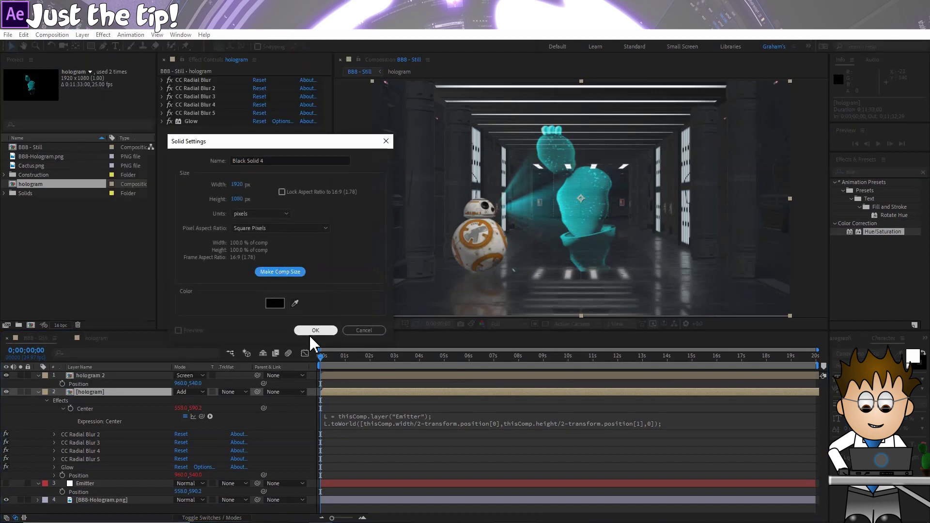
{"action": "left_click", "coordinate": [311, 331]}
Apply the Lens Flare effect to the new black solid.
{"action": "left_click", "coordinate": [107, 36]}
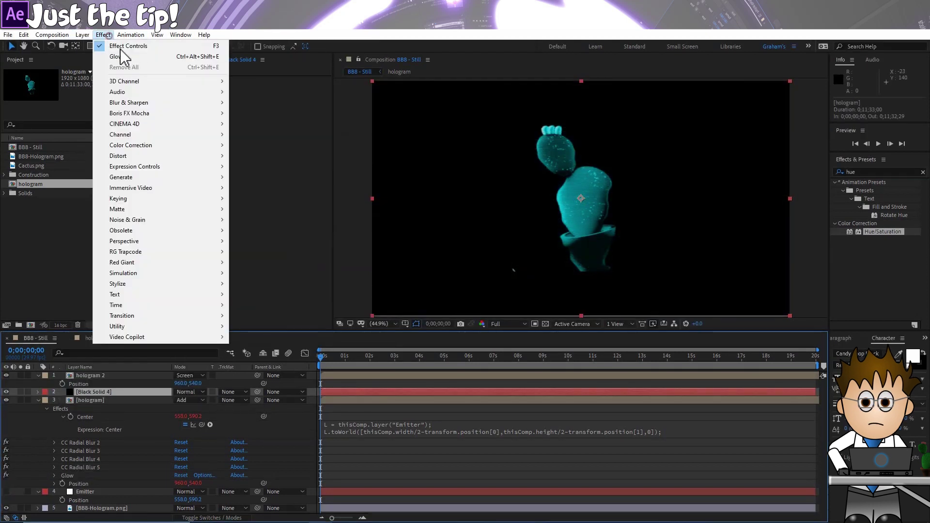
{"action": "mouse_move", "coordinate": [177, 180]}
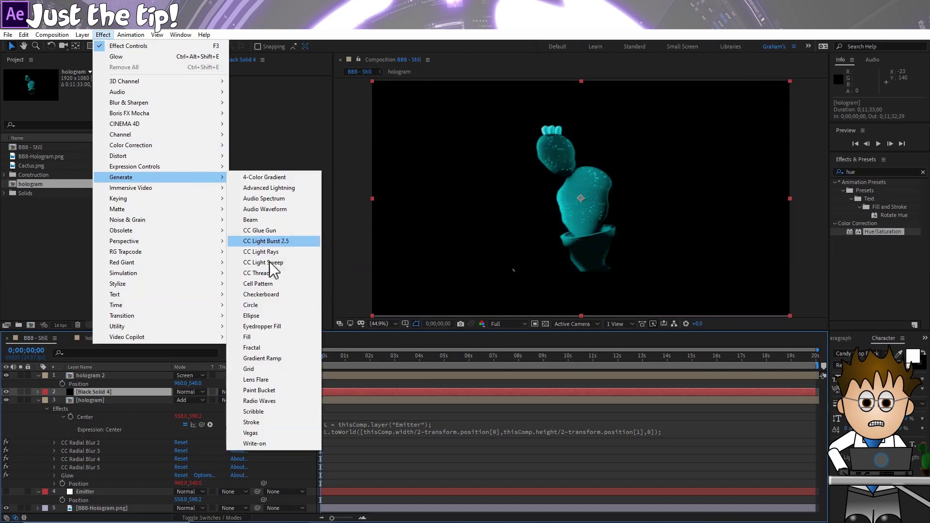
{"action": "left_click", "coordinate": [261, 378]}
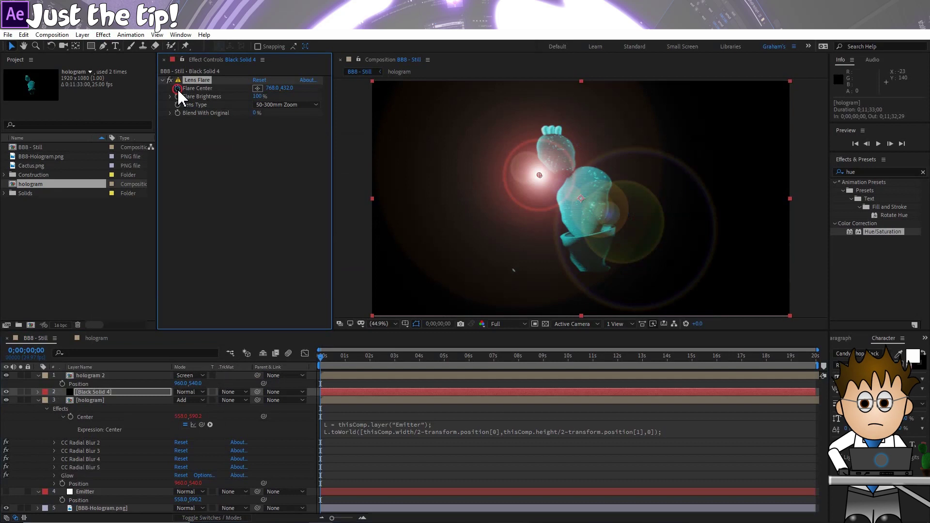
Link the Flare Center to the Emitter's Position with an expression and set the Lens Type to 105mm Prime.
{"action": "left_click", "coordinate": [178, 88], "text": "alt"}
{"action": "left_click_drag", "start_coordinate": [264, 417], "coordinate": [128, 505]}
{"action": "left_click", "coordinate": [298, 410]}
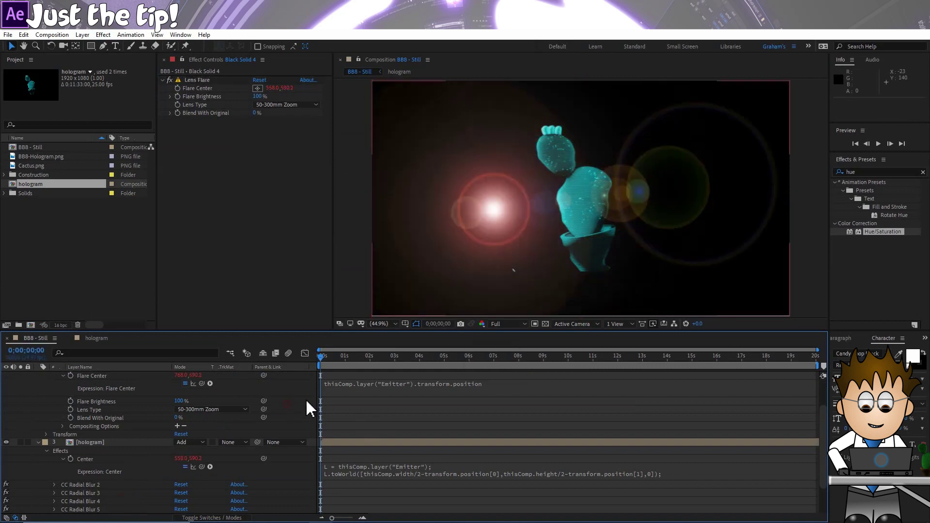
{"action": "left_click", "coordinate": [209, 410]}
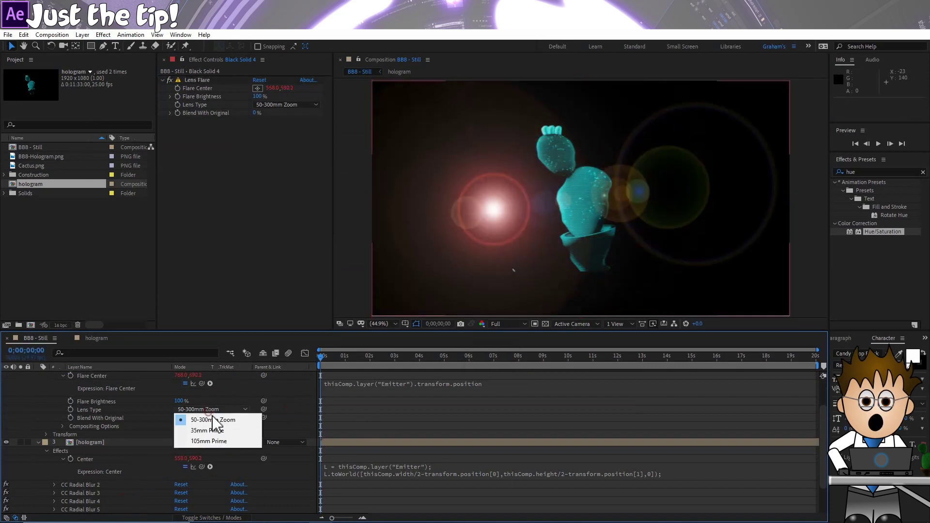
{"action": "left_click", "coordinate": [213, 441]}
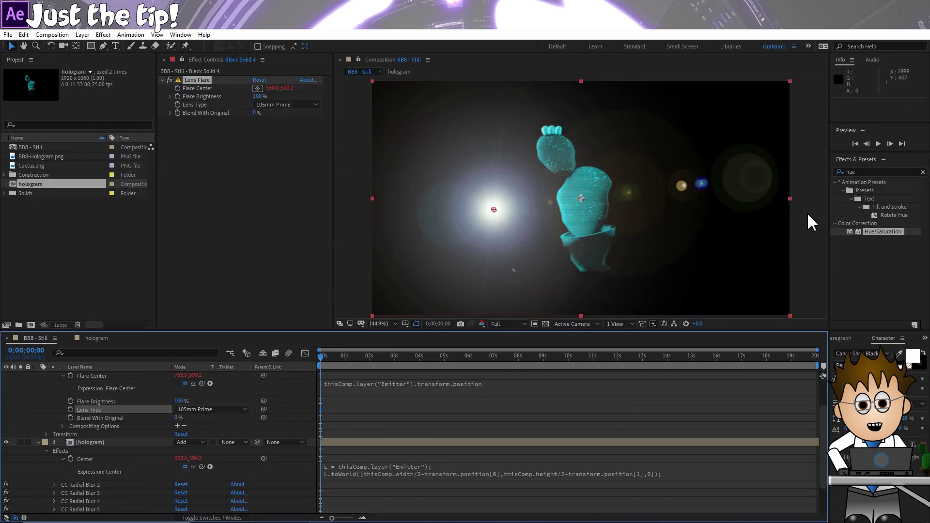
Apply Hue/Saturation with a Master Hue of about -6° to the flare solid and set its blending mode to Screen.
{"action": "left_click_drag", "start_coordinate": [879, 231], "coordinate": [266, 194]}
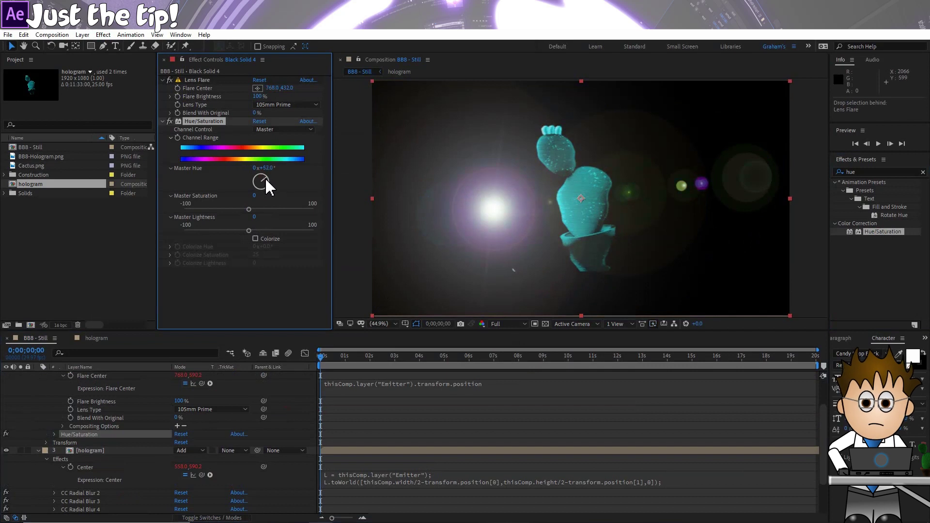
{"action": "scroll", "coordinate": [204, 405], "scroll_direction": "up", "scroll_amount": 2}
{"action": "left_click", "coordinate": [197, 393]}
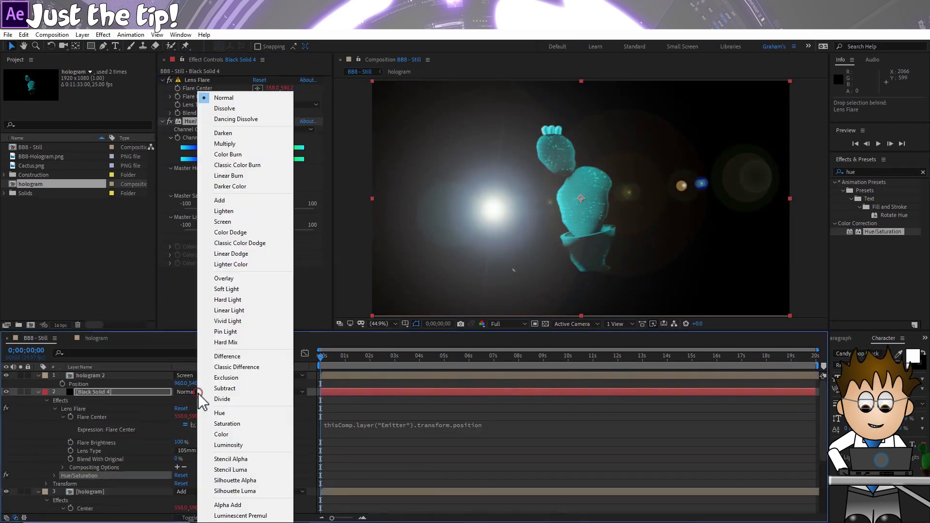
{"action": "left_click", "coordinate": [248, 222]}
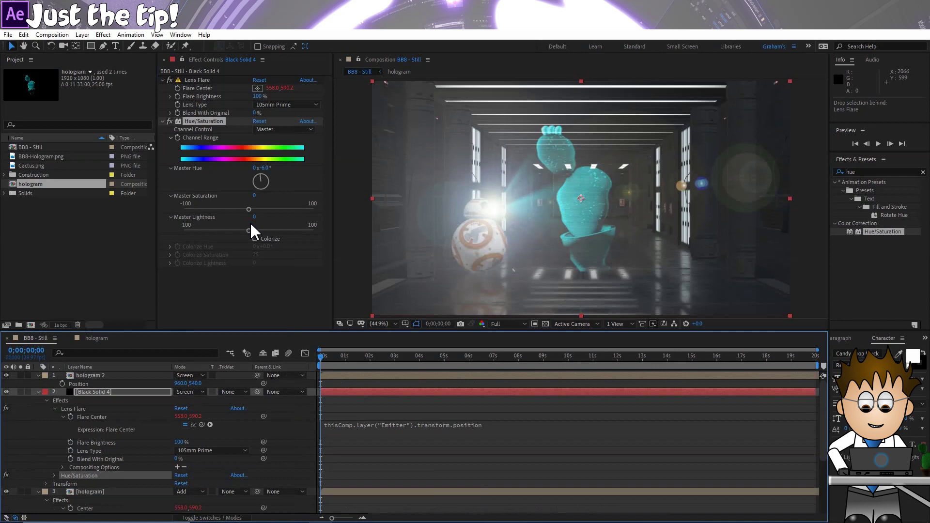
Set the Flare Brightness to 50% and turn the flare solid's Master Hue to about 222°.
{"action": "left_click", "coordinate": [257, 97]}
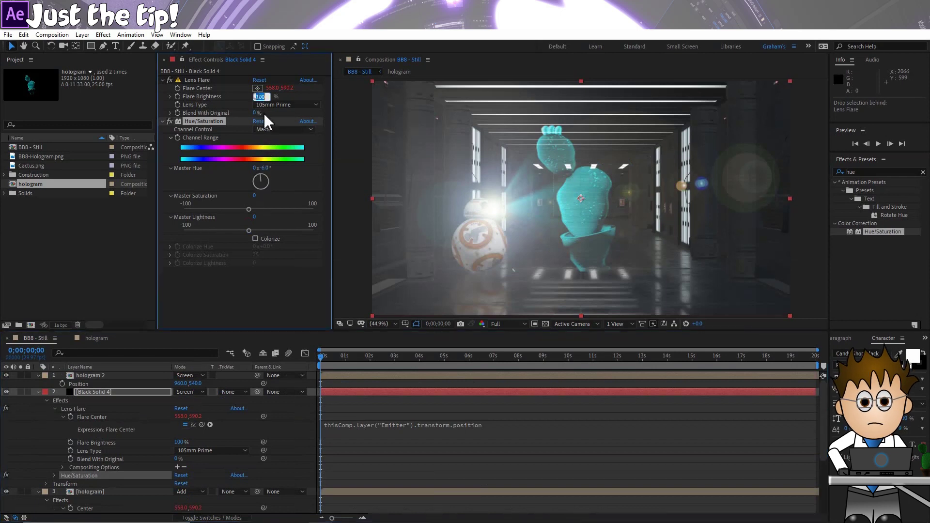
{"action": "type", "text": "50"}
{"action": "key", "text": "Return"}
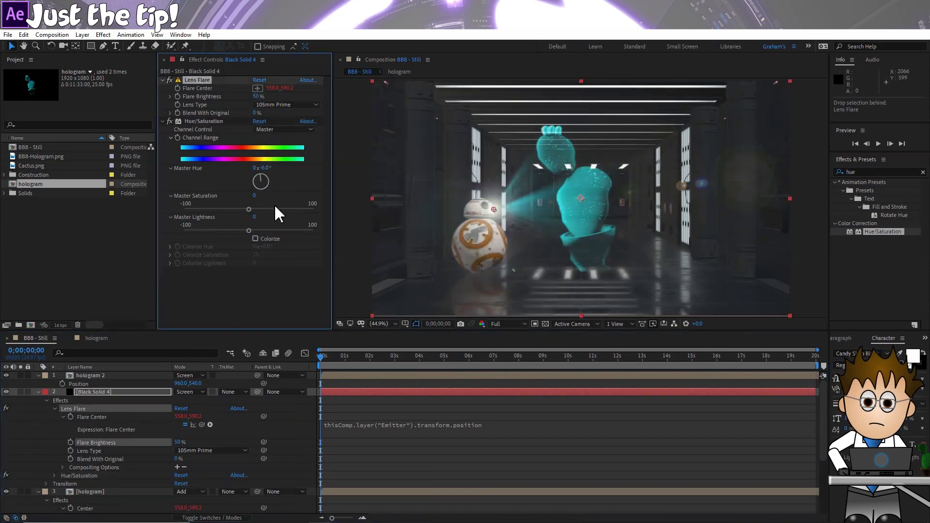
{"action": "mouse_move", "coordinate": [260, 182]}
{"action": "left_mouse_down"}
{"action": "mouse_move", "coordinate": [270, 194]}
{"action": "mouse_move", "coordinate": [259, 183]}
{"action": "mouse_move", "coordinate": [253, 191]}
{"action": "left_mouse_up"}
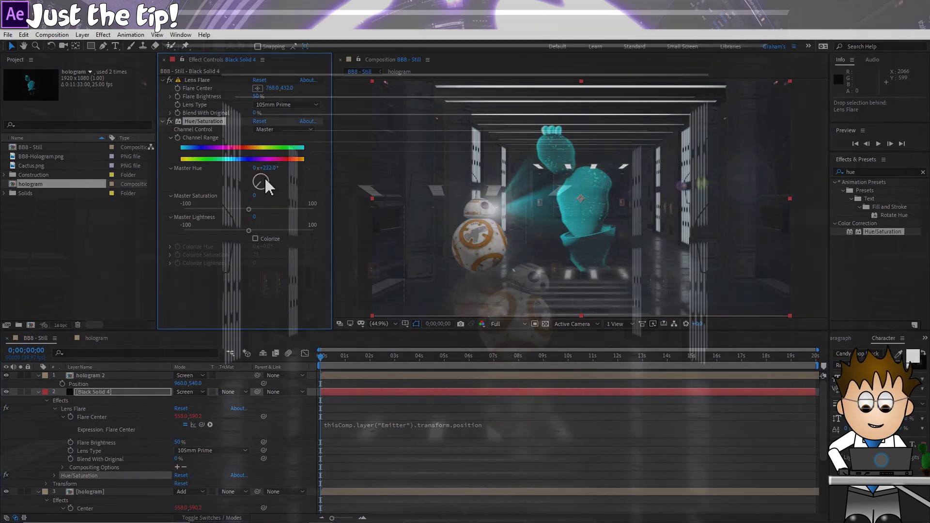